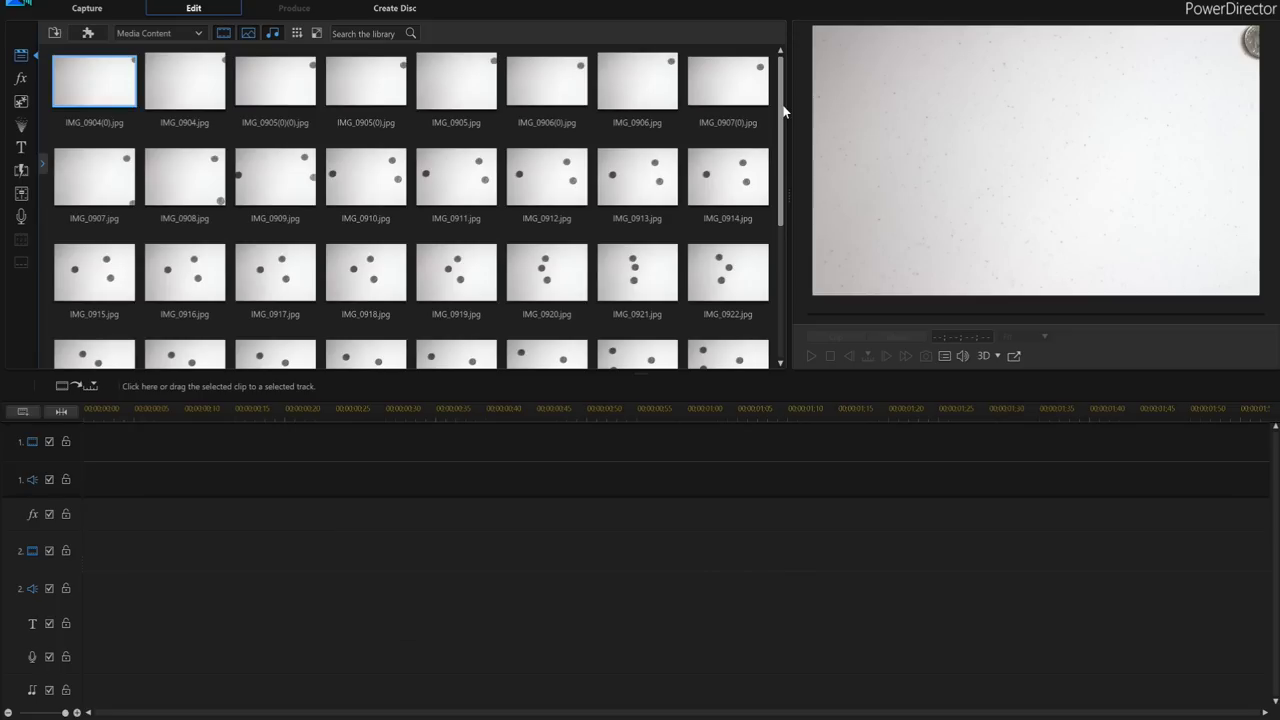
Select all the library photos from IMG_0904(0).jpg through IMG_0941.jpg and place them at the start of video track 1.
drag(784, 111, 787, 359)
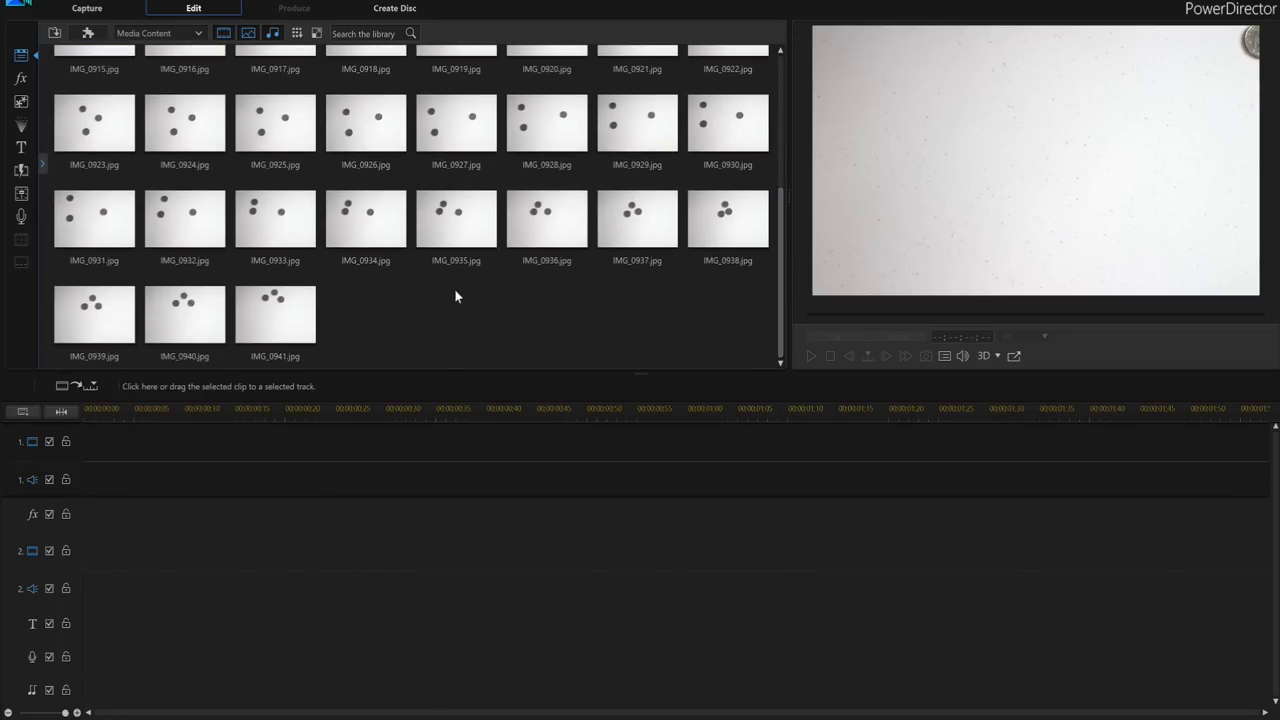
shift+click(264, 315)
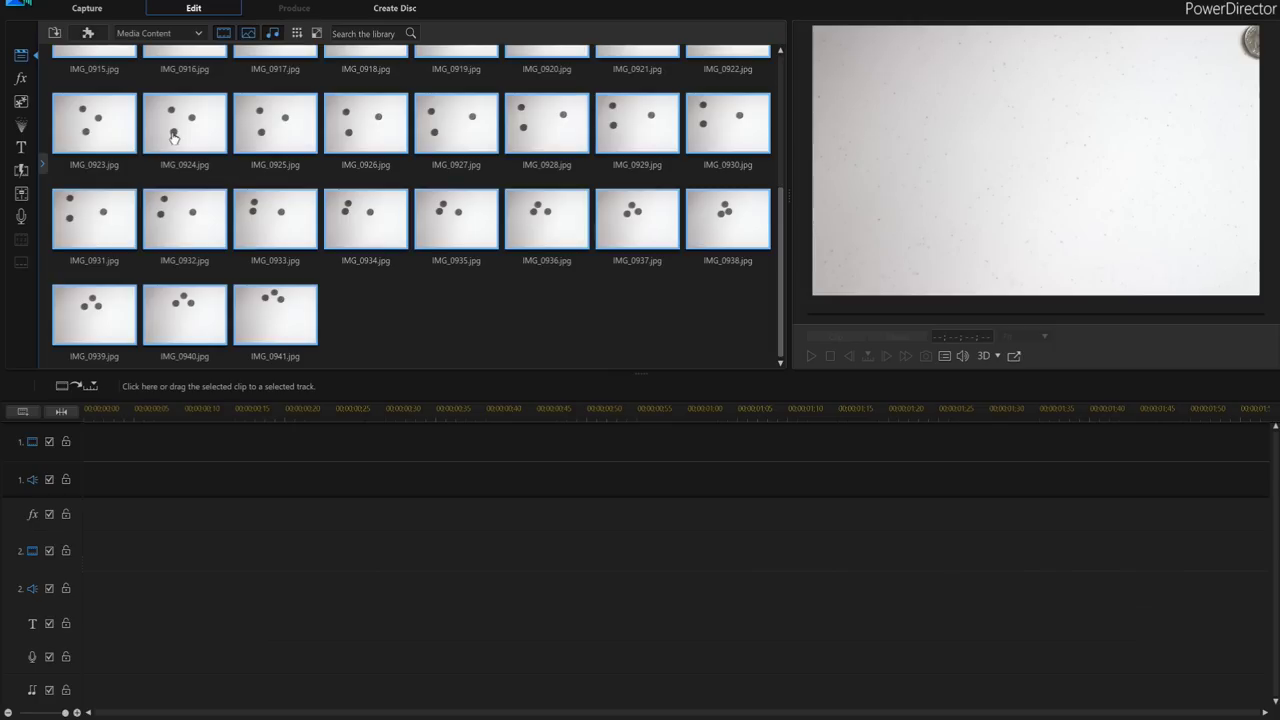
drag(173, 137, 86, 450)
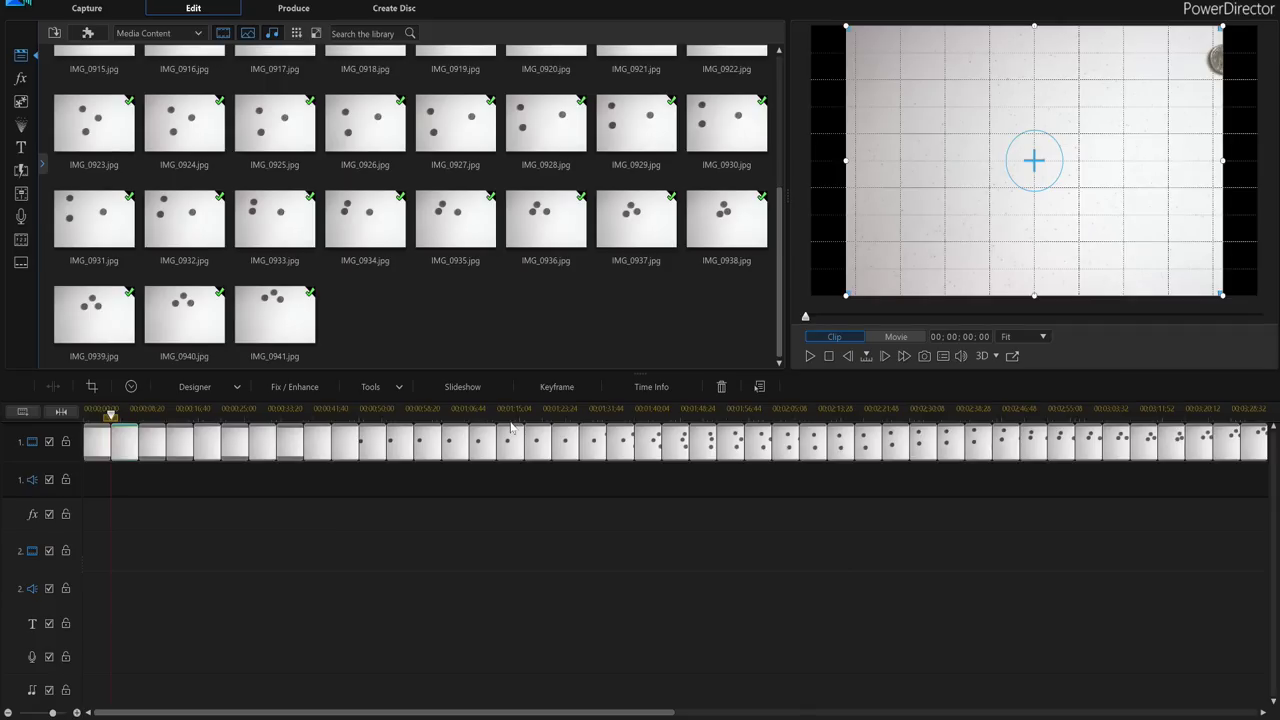
Check how the third through eighth photos on the timeline fill the preview frame.
click(148, 443)
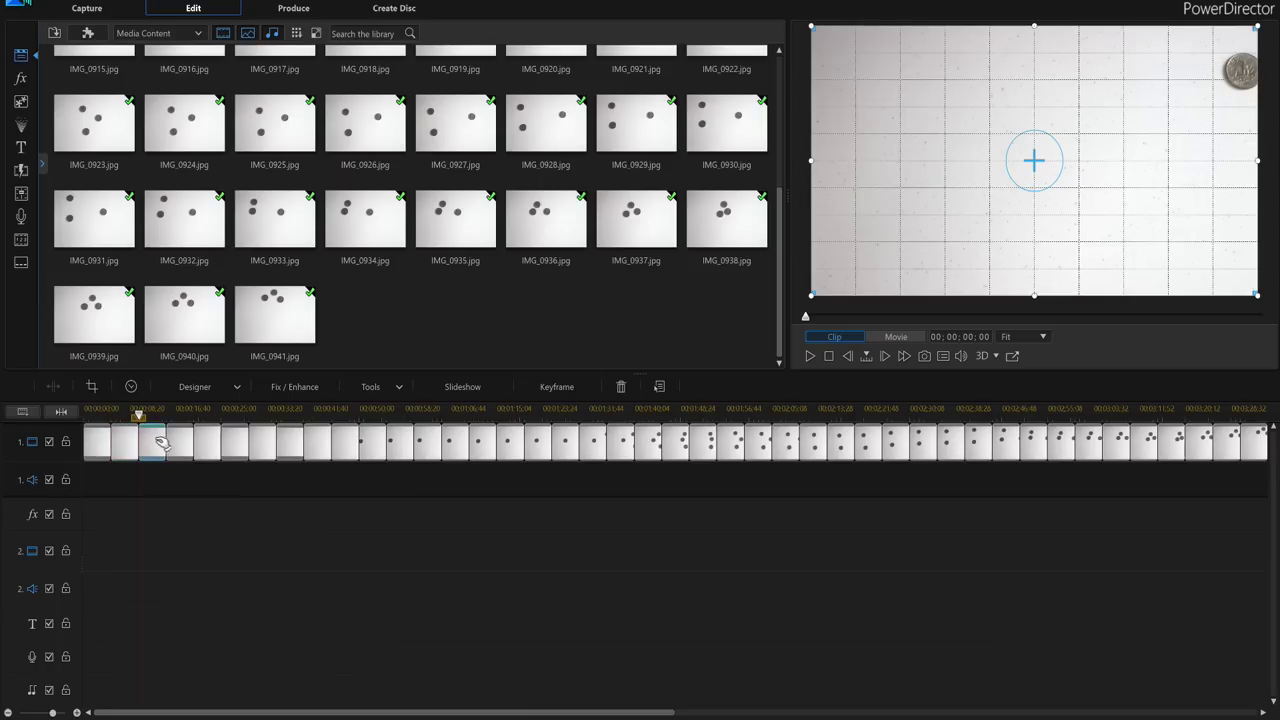
click(178, 443)
click(212, 446)
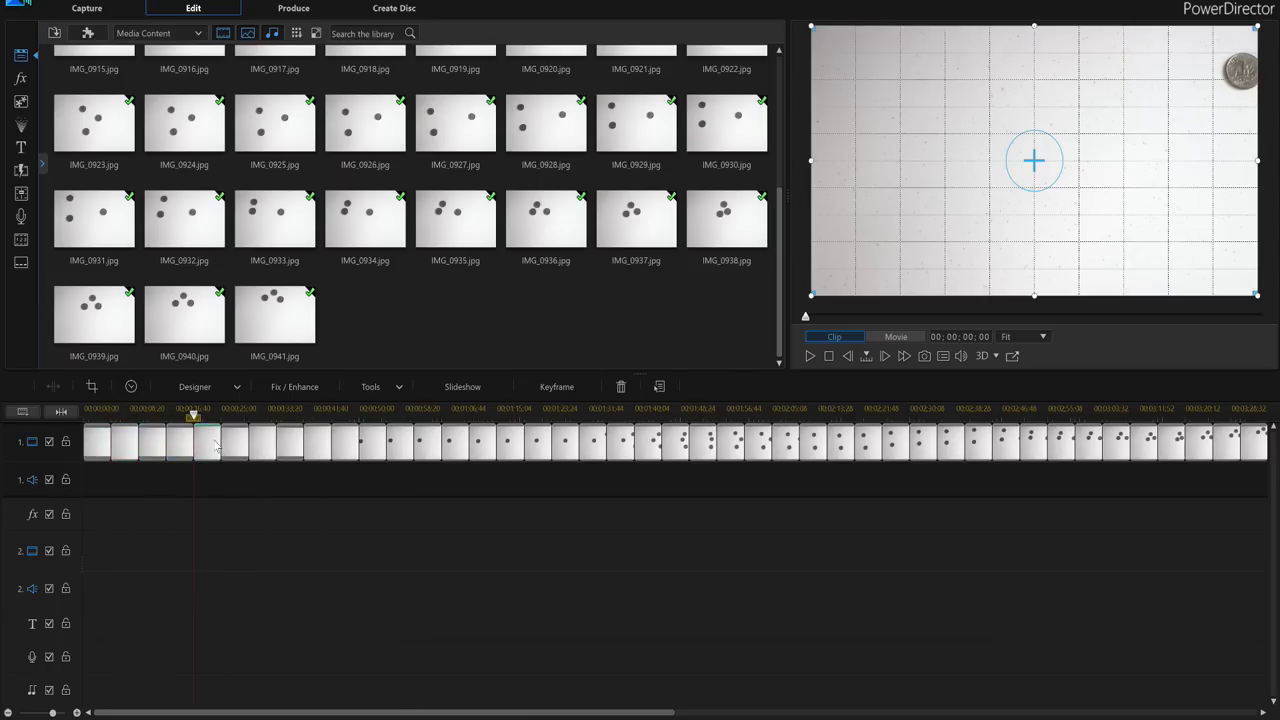
click(246, 445)
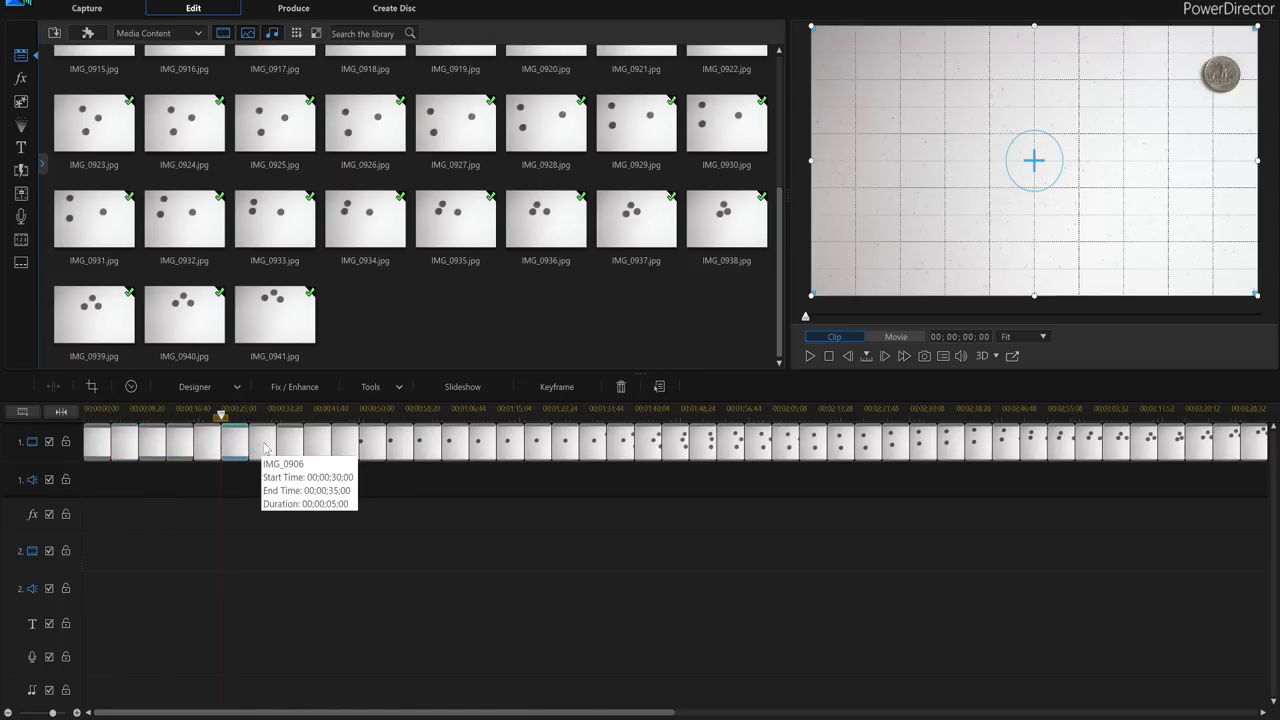
click(265, 447)
click(298, 448)
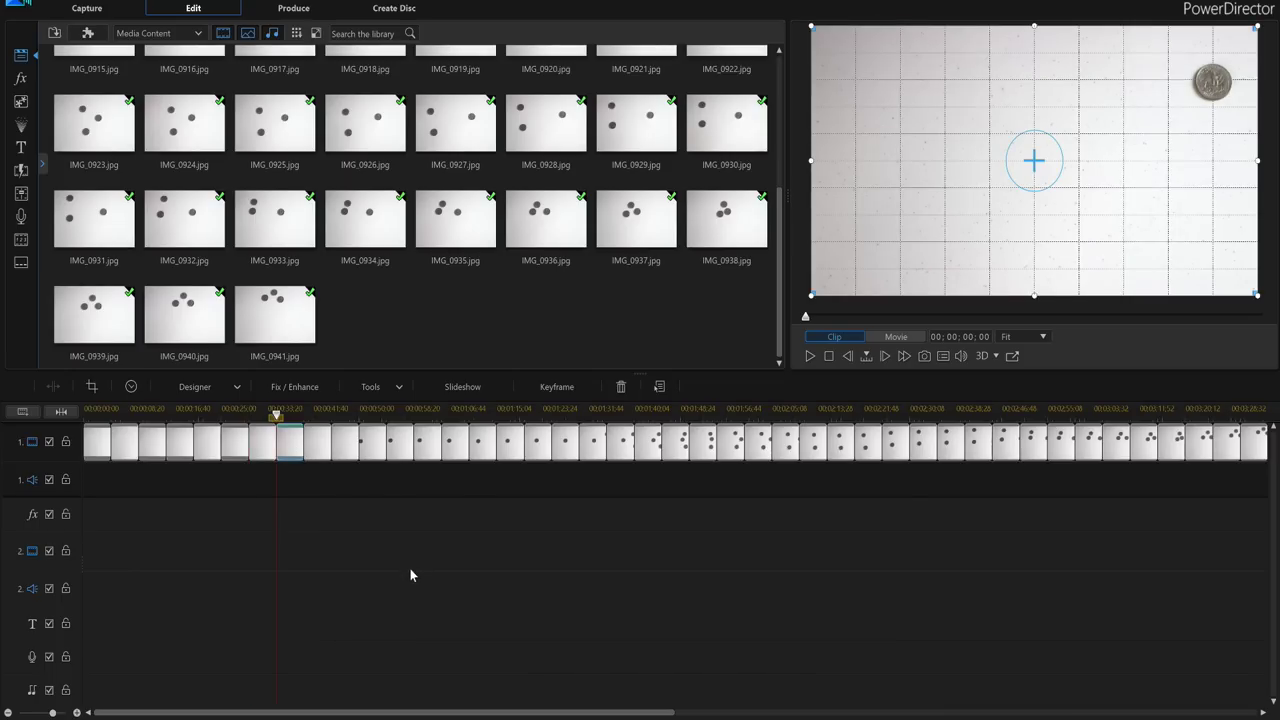
Crop the first timeline photo, IMG_0904(0), to a 16:9 aspect ratio at 6000 x 3375 pixels.
click(100, 450)
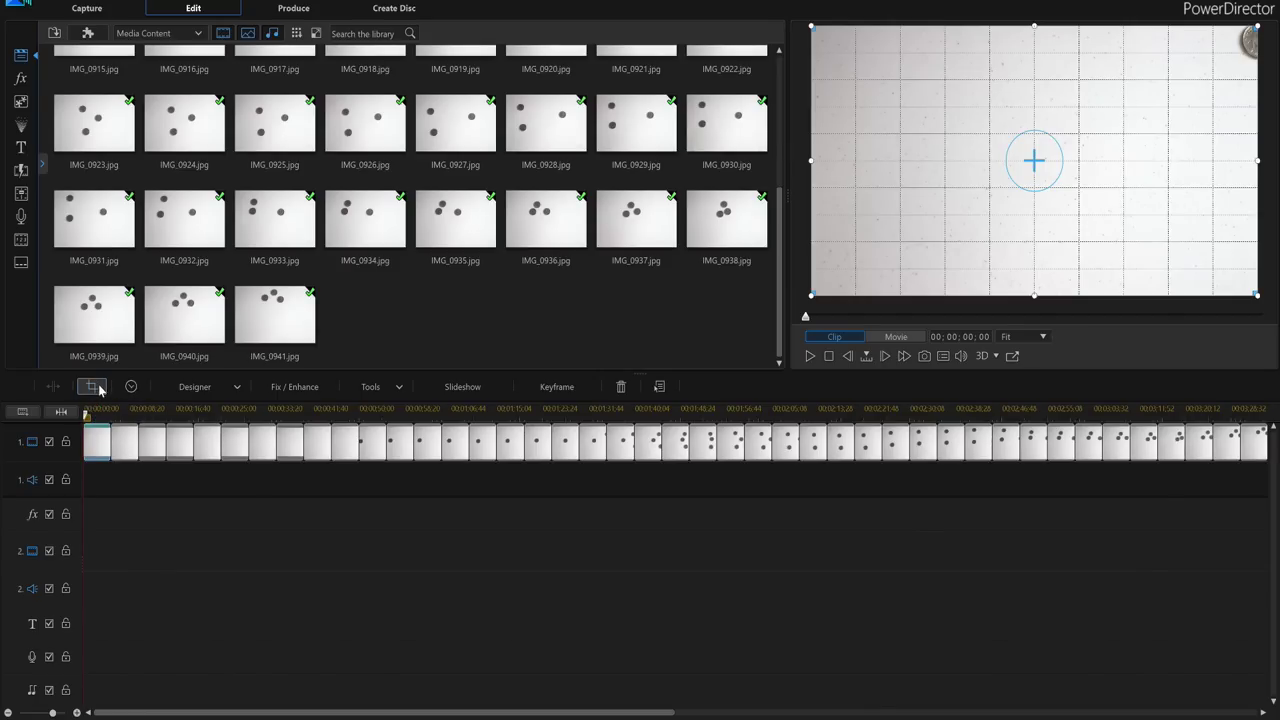
click(98, 388)
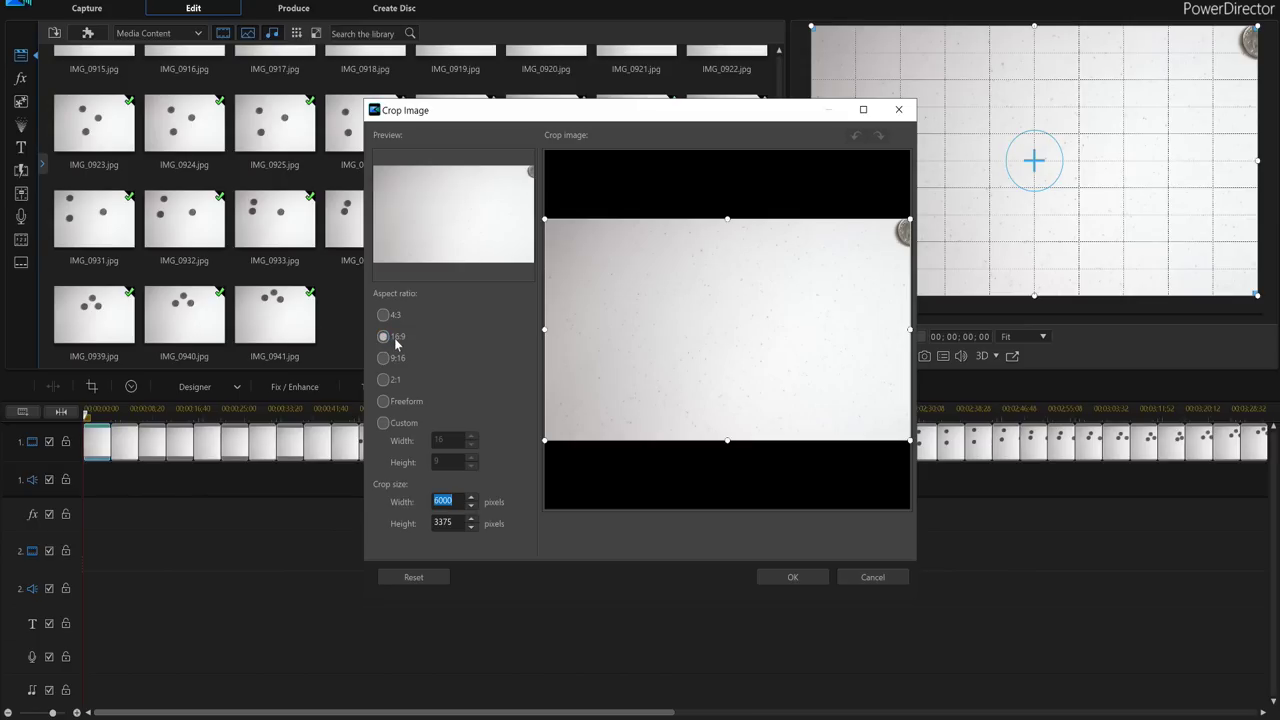
click(766, 576)
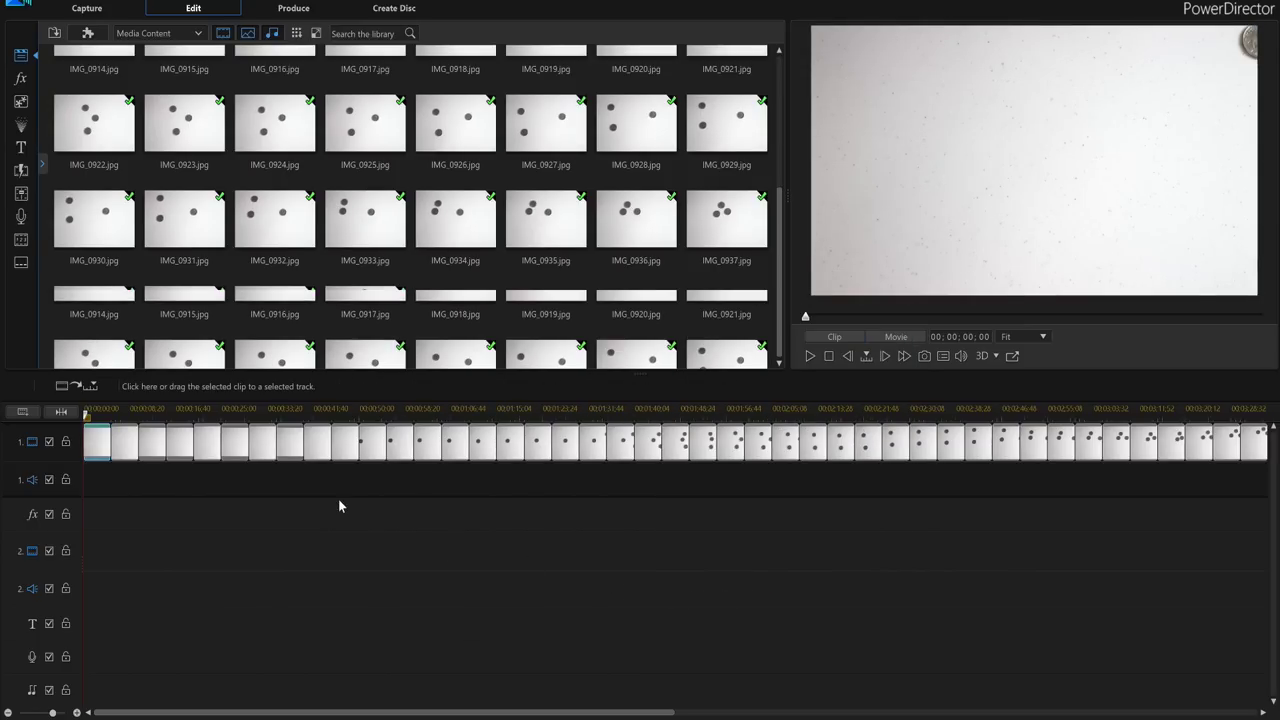
Crop the second timeline photo, IMG_0904, to a centred 16:9 area of 6000 x 3375 pixels.
click(132, 447)
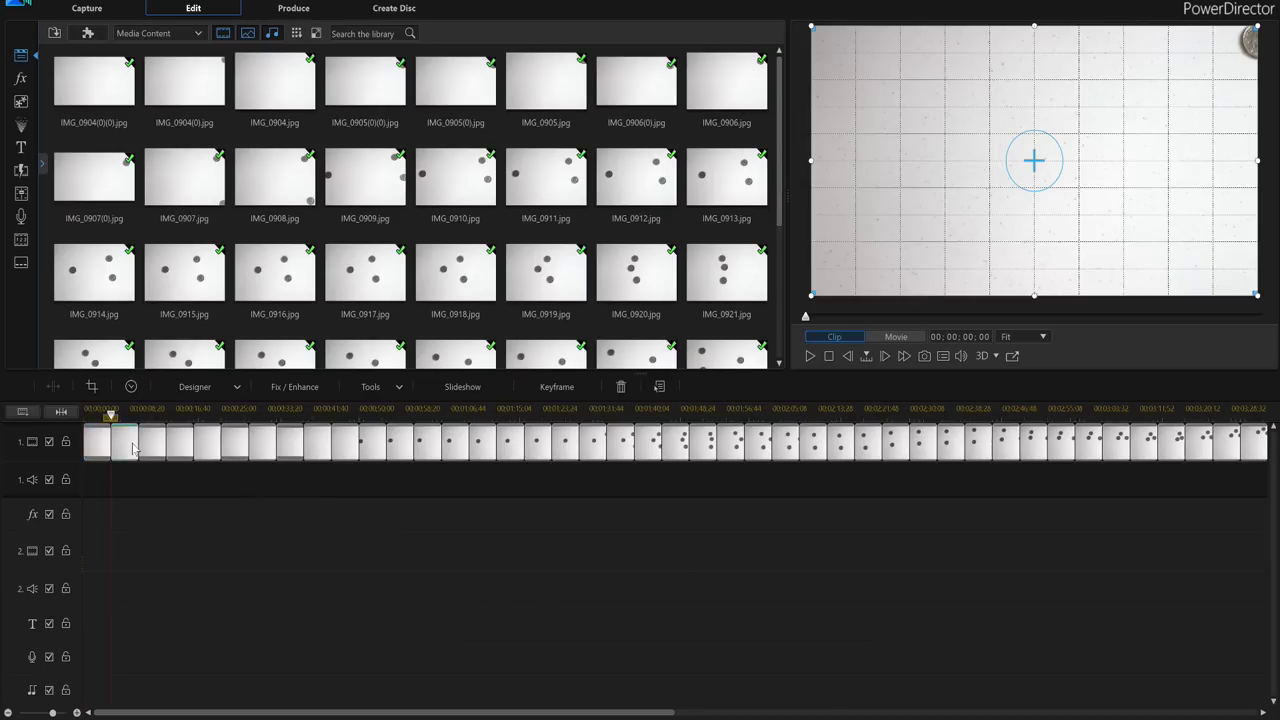
click(132, 447)
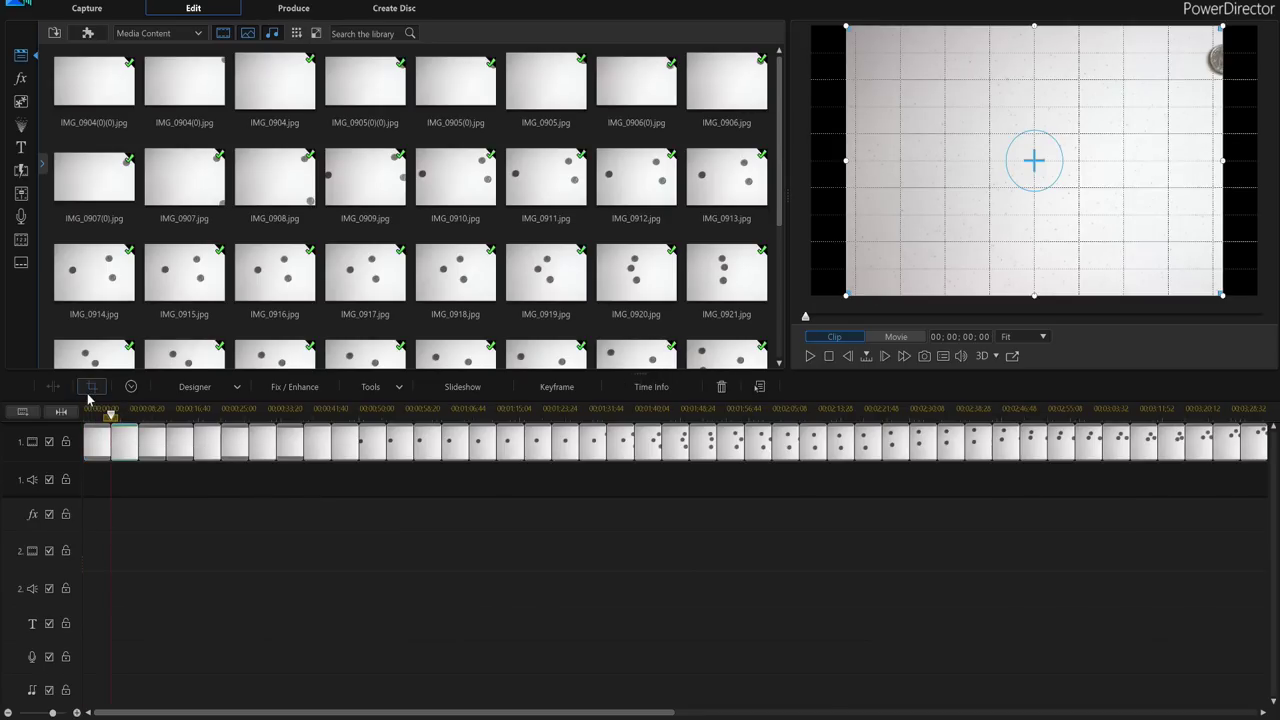
click(91, 388)
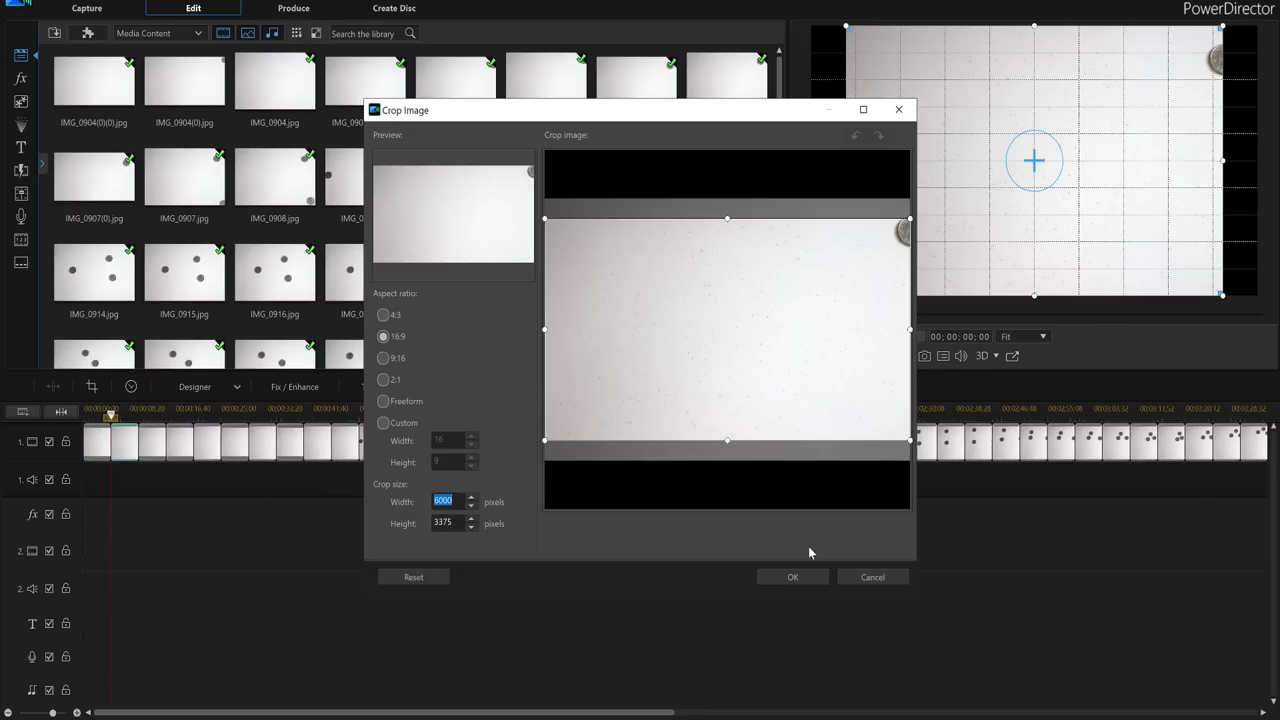
click(791, 577)
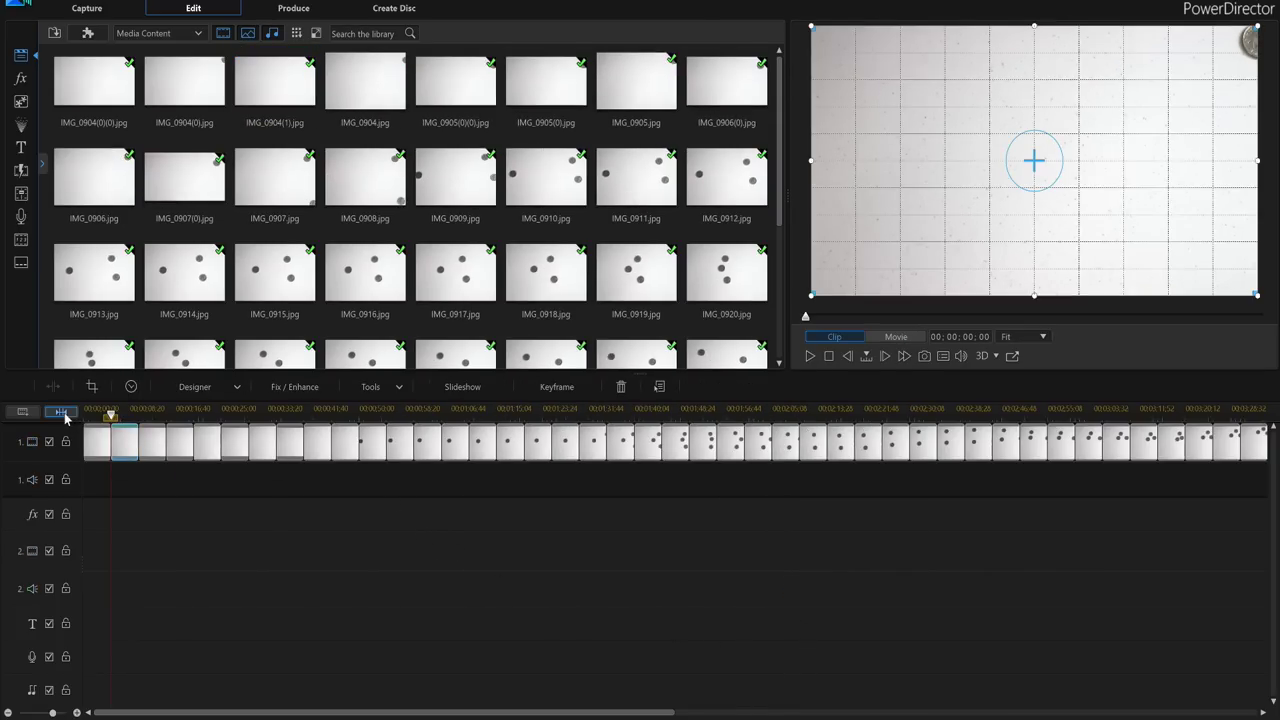
Crop the third timeline photo, IMG_0905(0)(0), to a 16:9 aspect ratio at 6000 x 3375 pixels.
click(152, 448)
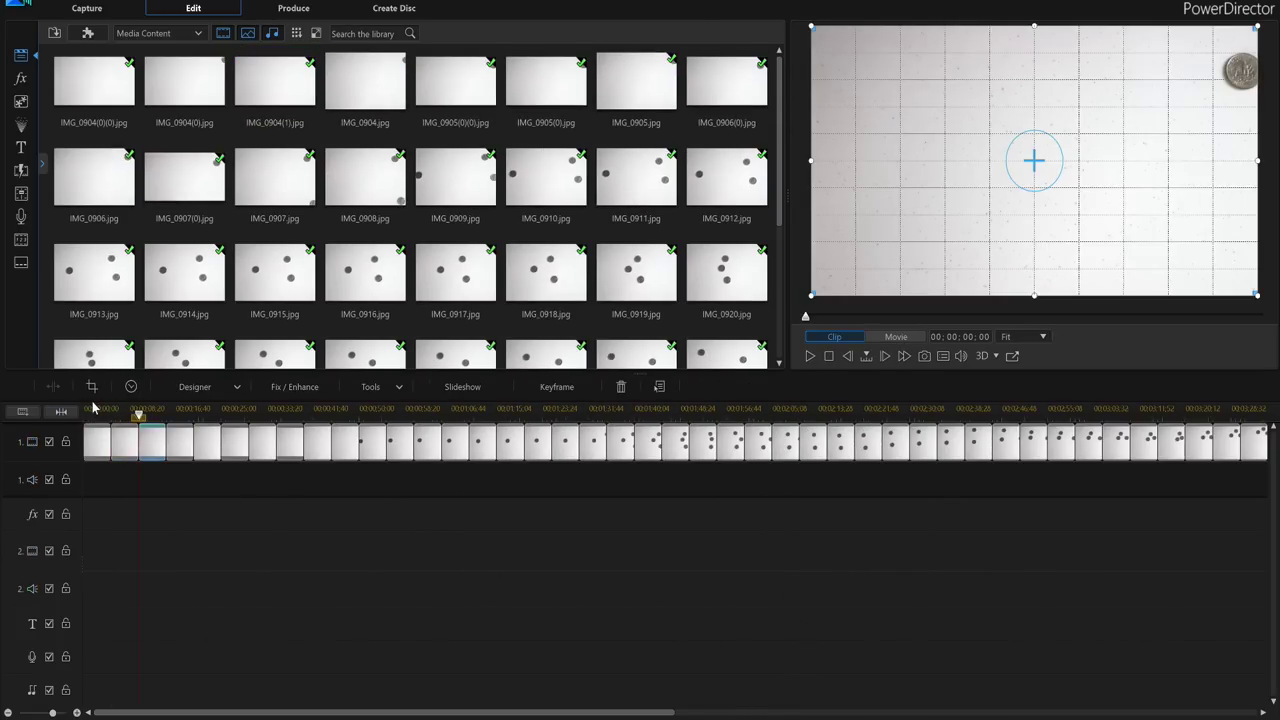
click(91, 387)
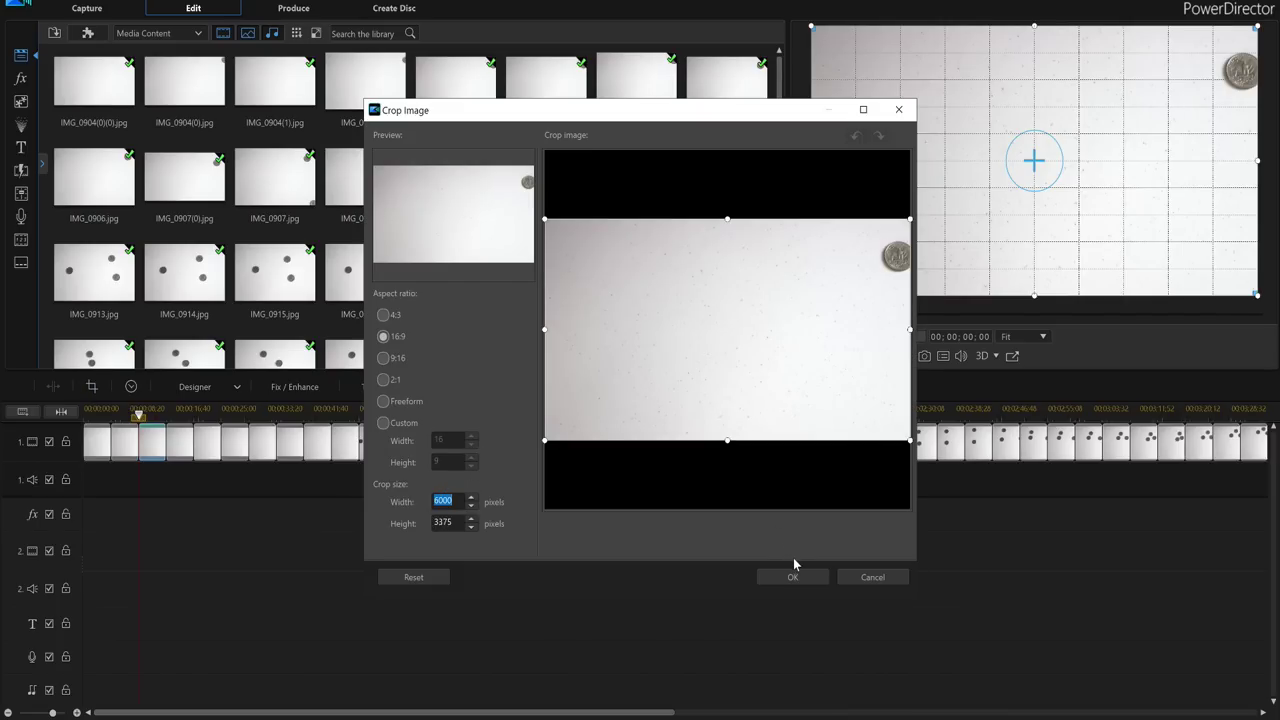
click(792, 577)
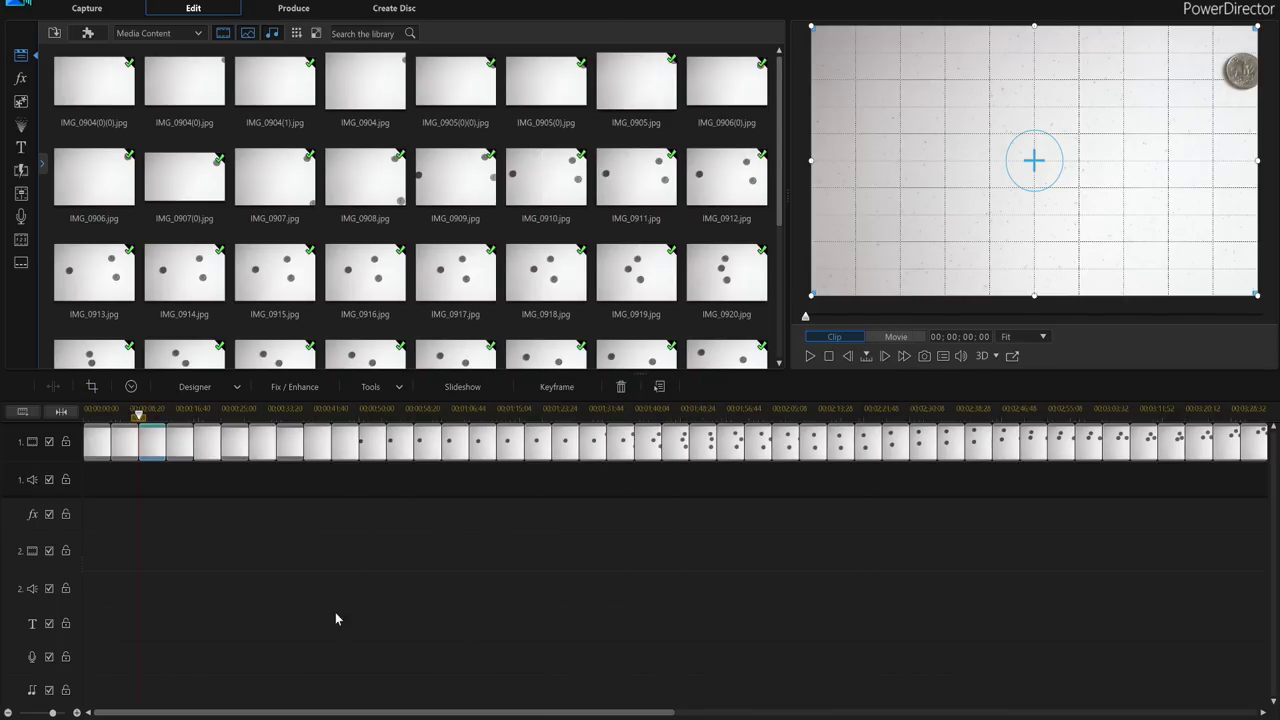
Crop the fifth timeline photo, IMG_0905, to 16:9 at 6000 x 3375 pixels, with the crop area moved up to the photo's upper edge.
click(180, 455)
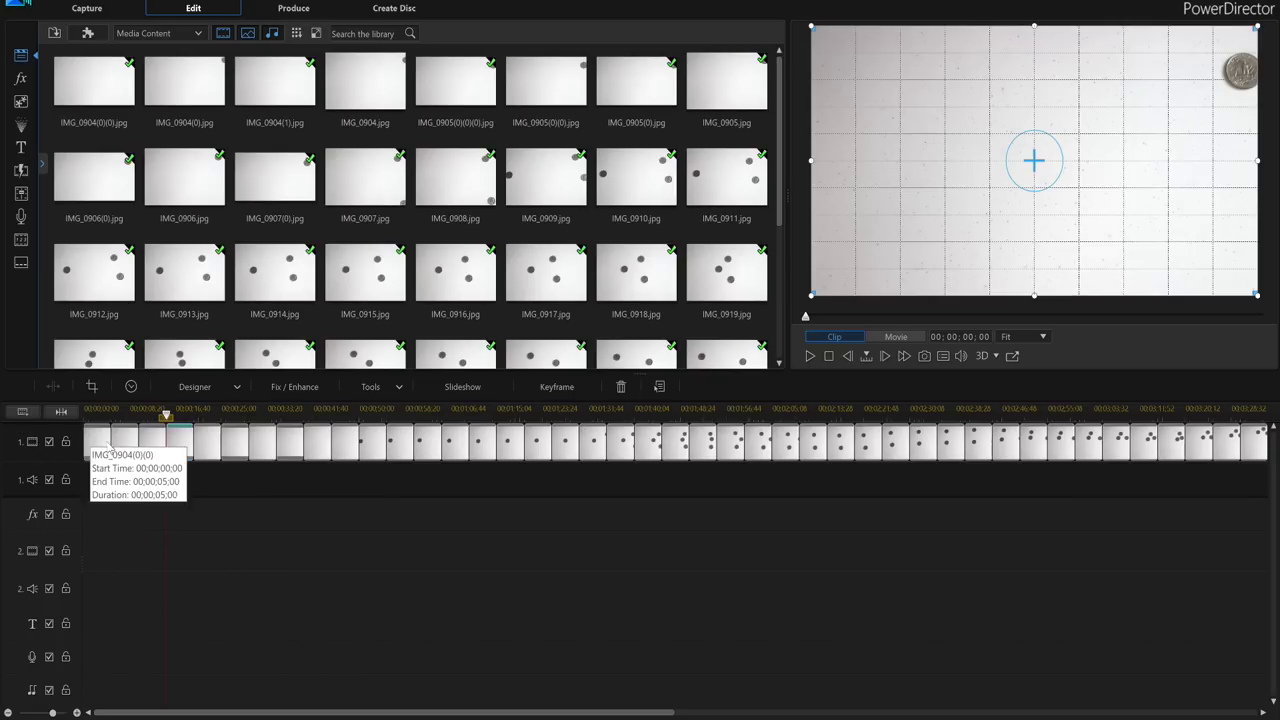
click(203, 440)
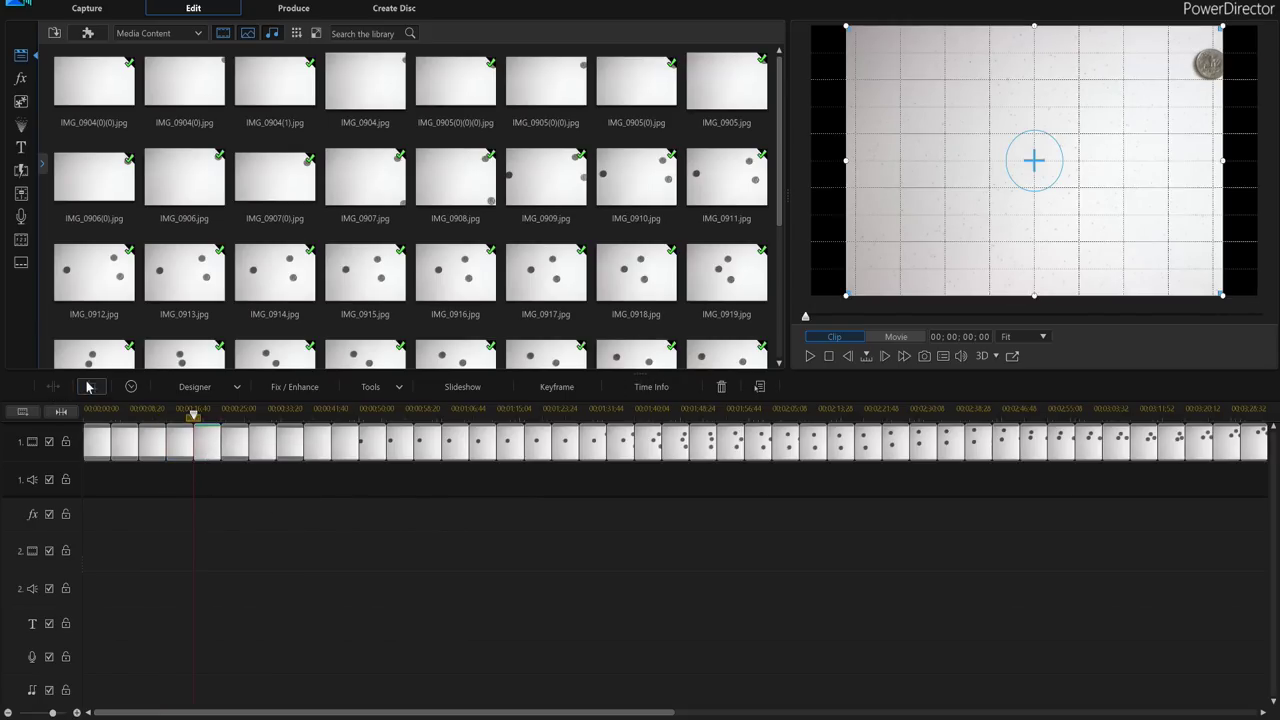
click(91, 386)
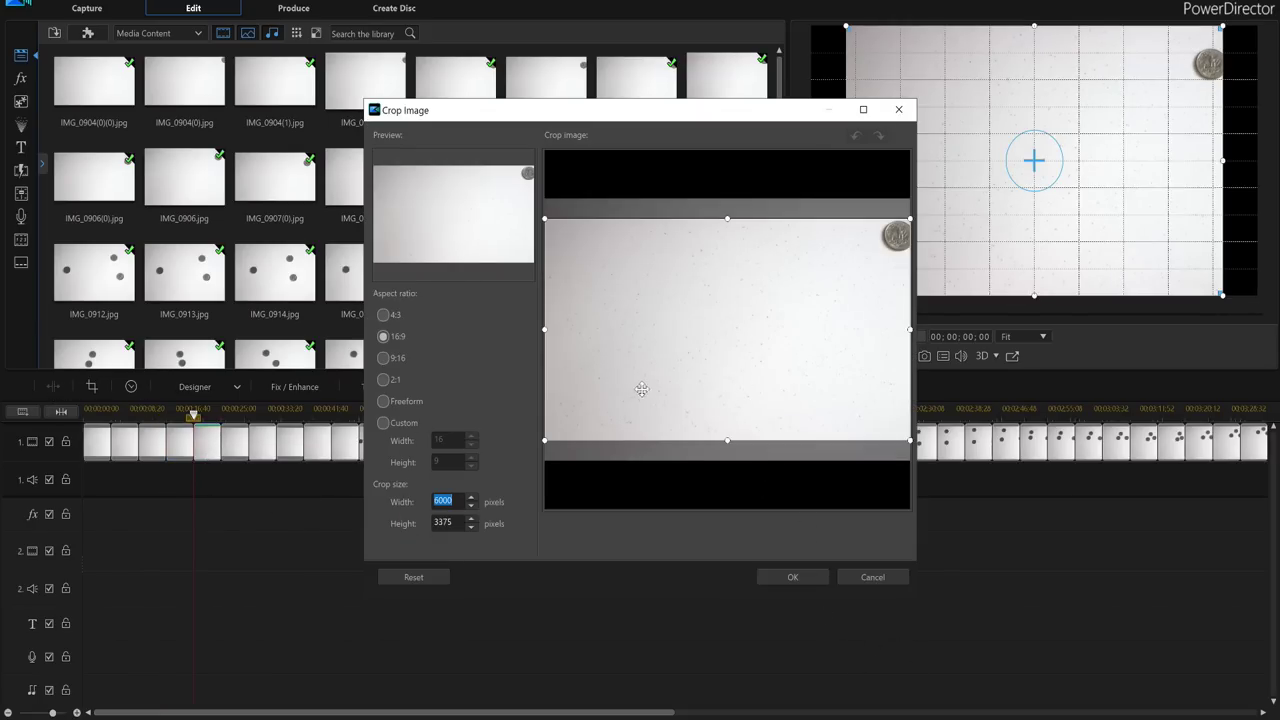
drag(746, 328, 757, 271)
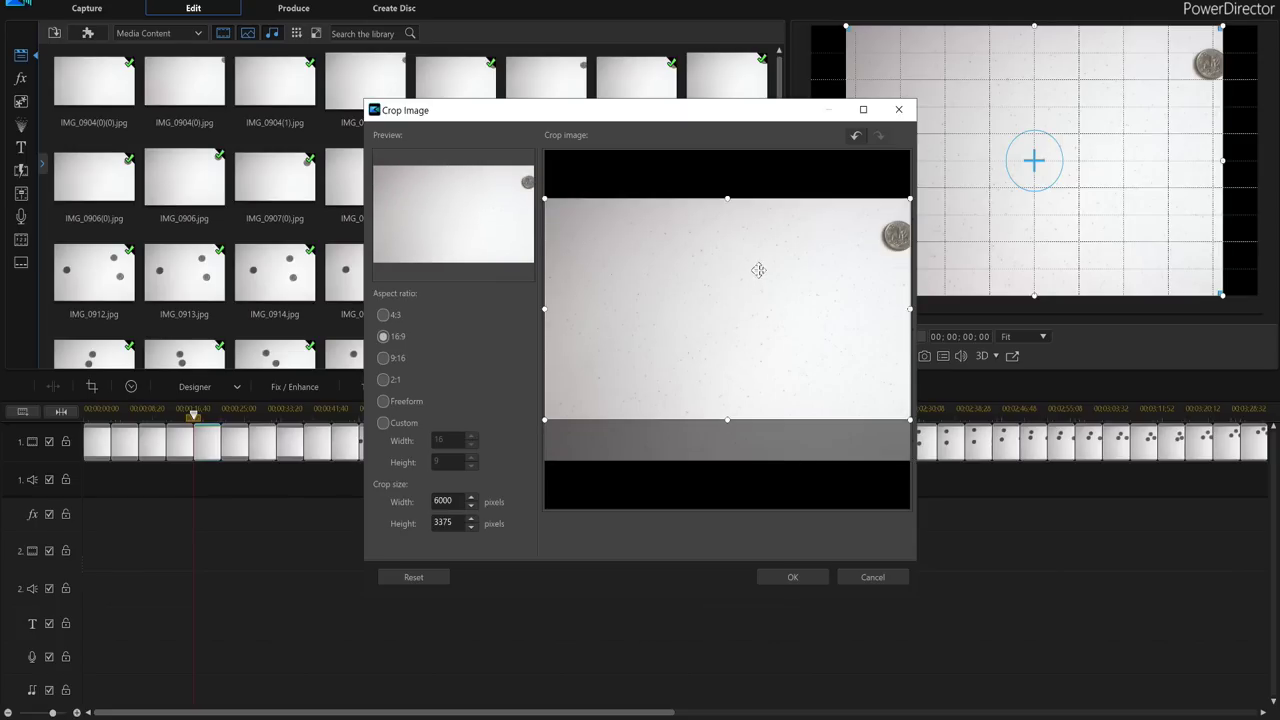
drag(757, 347, 755, 262)
click(776, 580)
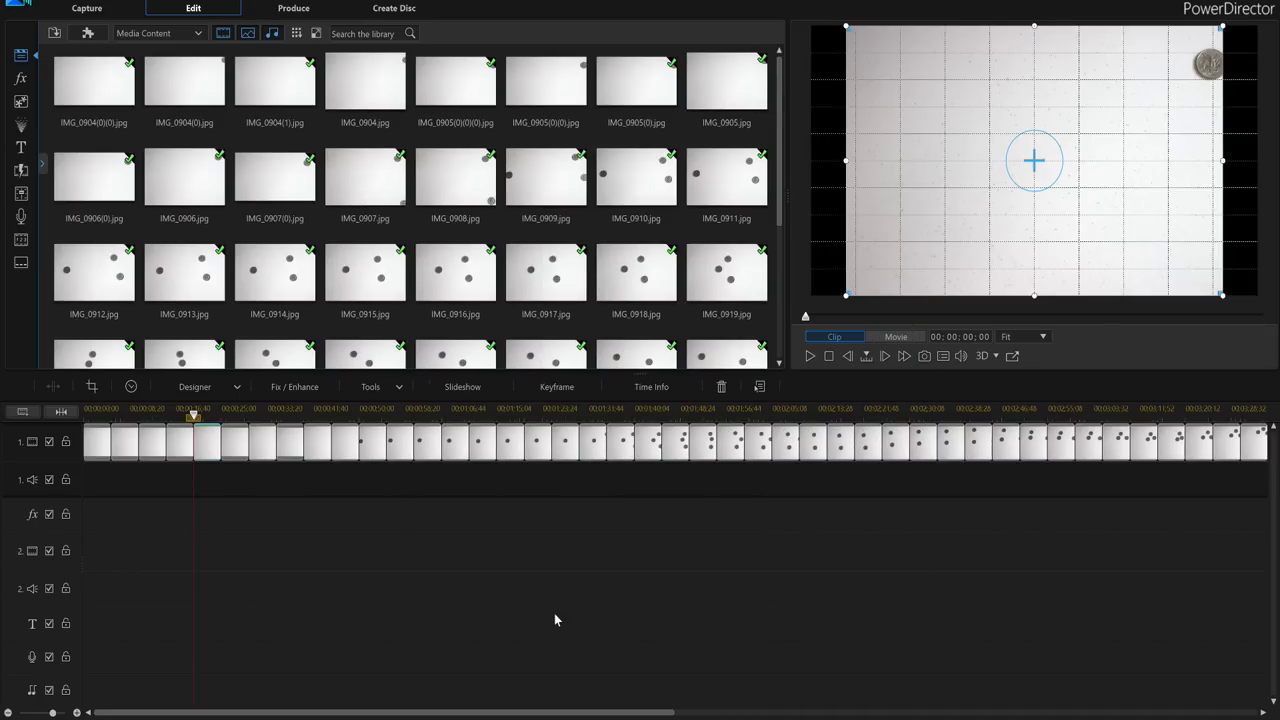
Crop the sixth timeline photo, IMG_0906(0), to a 16:9 aspect ratio at 6000 x 3375 pixels.
click(218, 450)
click(236, 447)
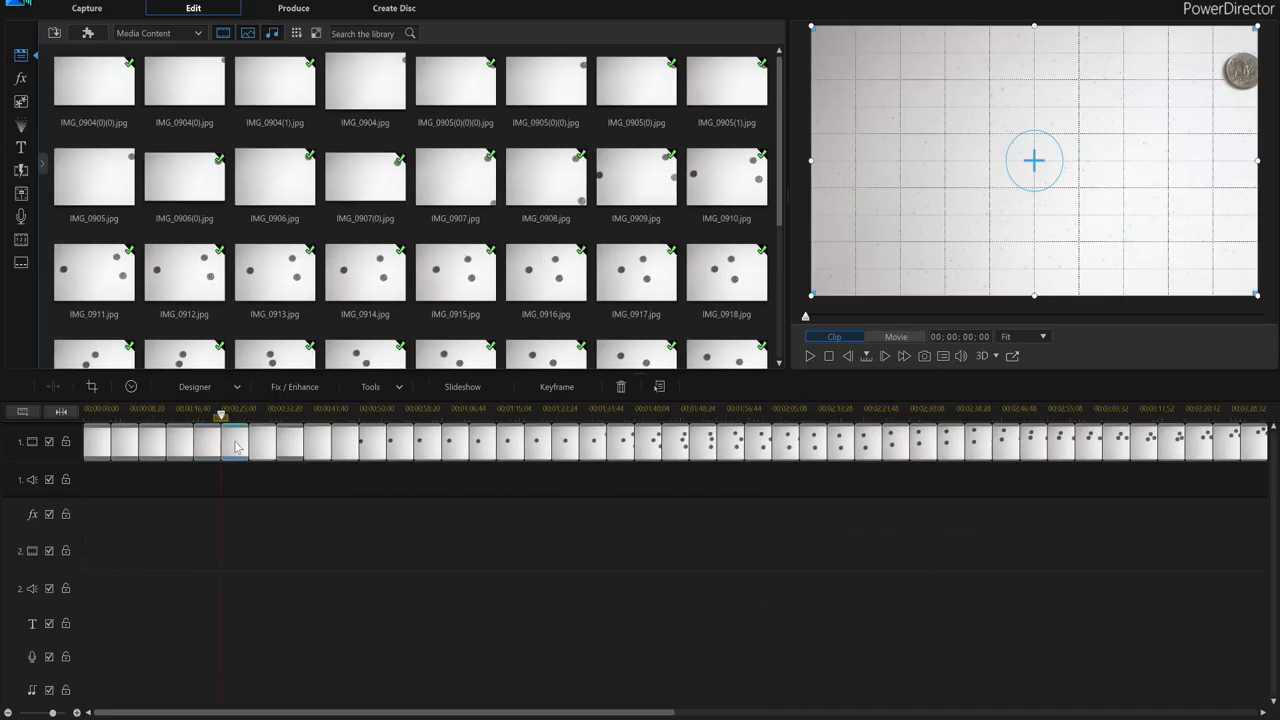
click(91, 386)
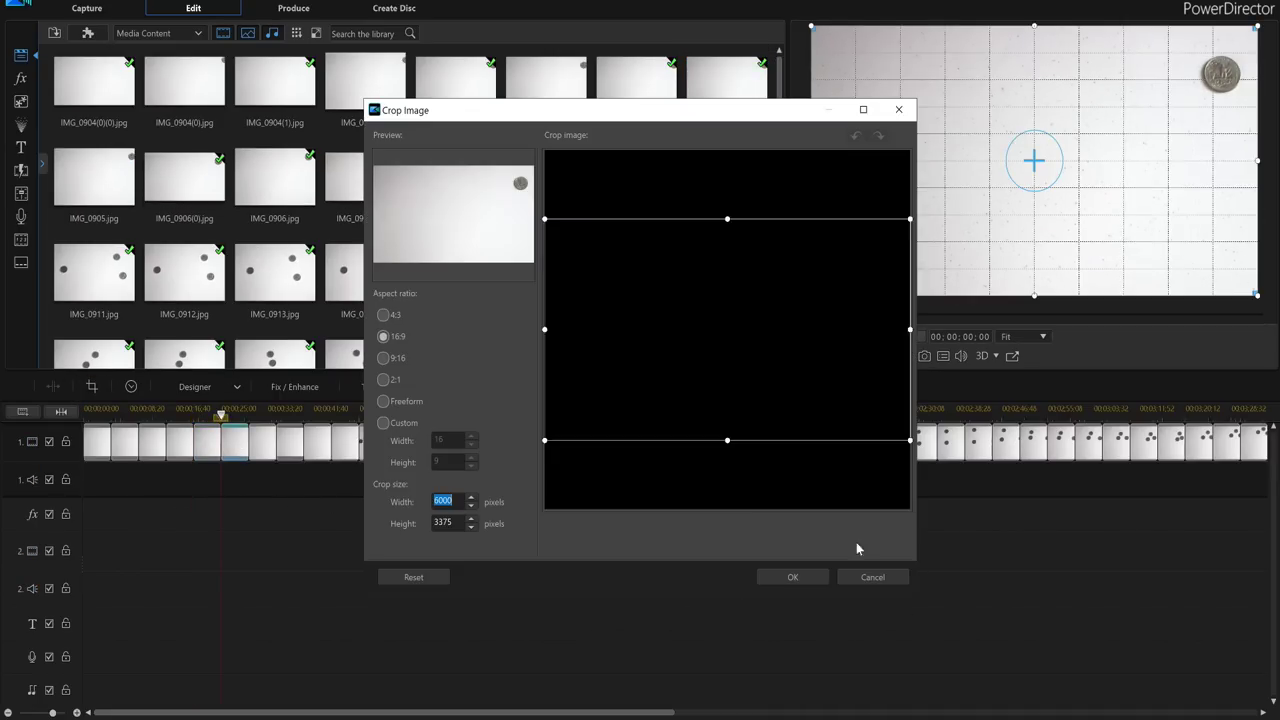
click(710, 321)
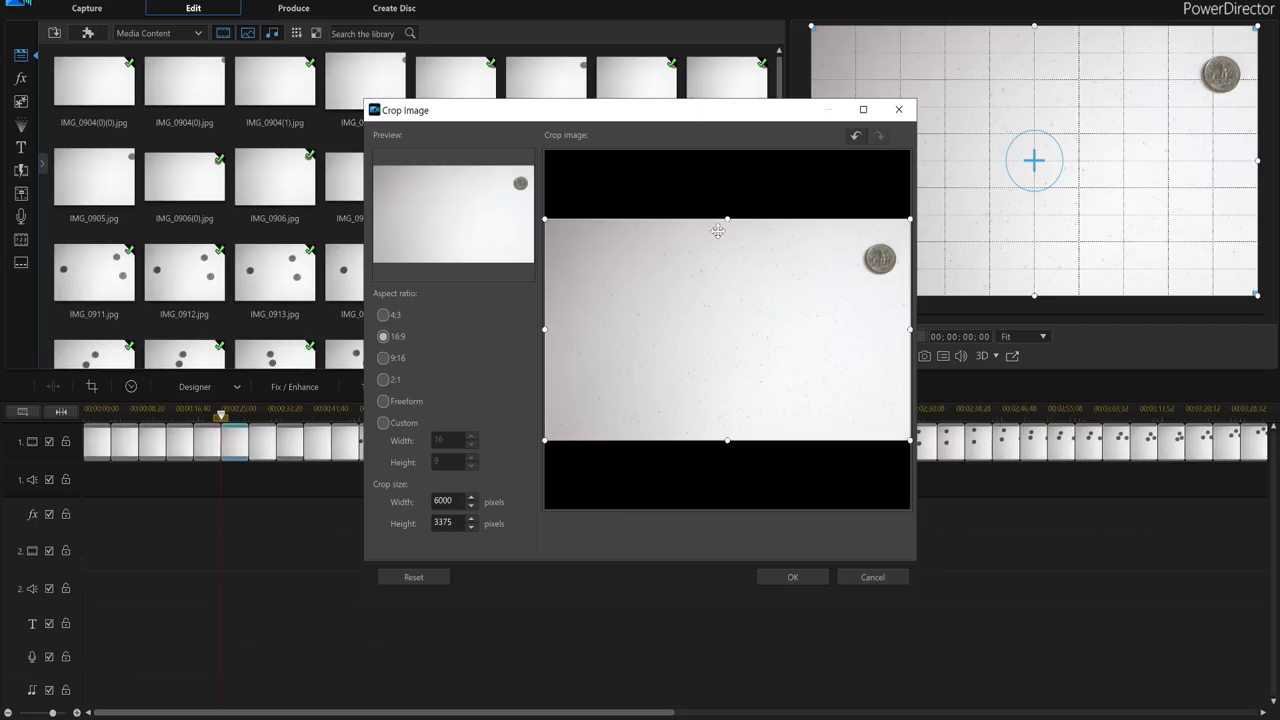
click(786, 576)
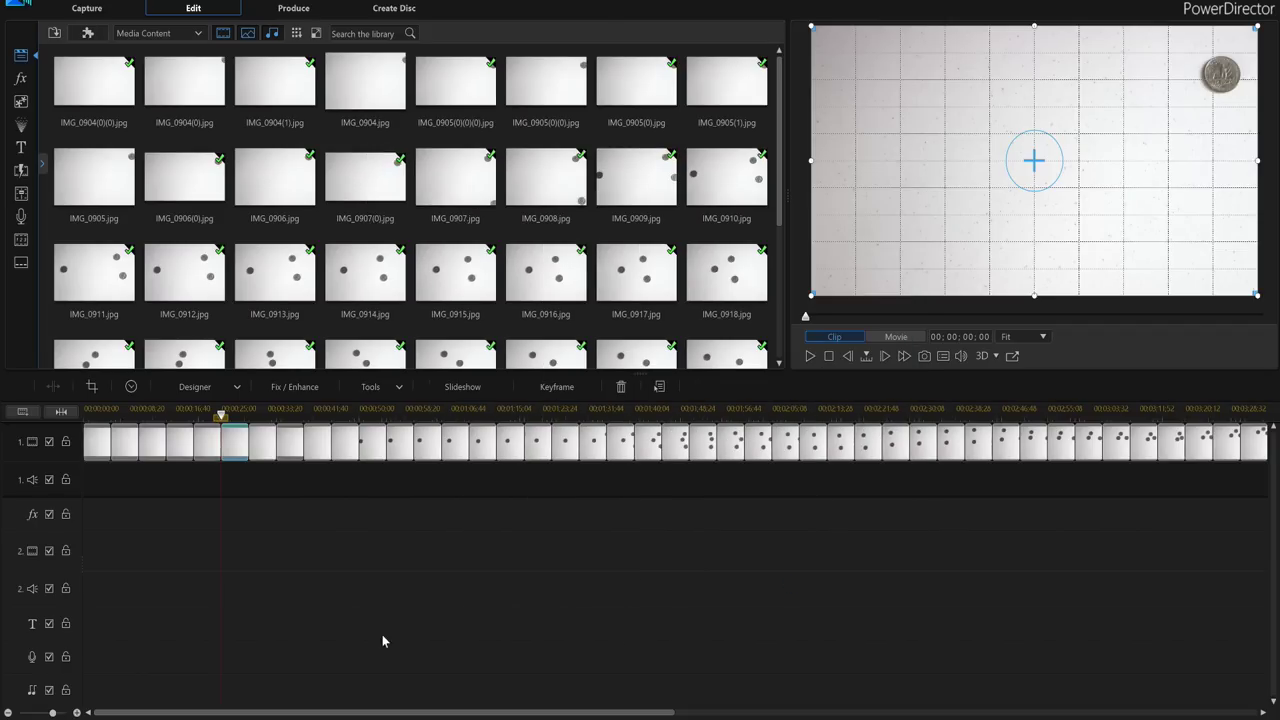
Crop the seventh timeline photo, IMG_0906, to 16:9 at 6000 x 3375 pixels, with the crop area moved up to the photo's upper edge.
click(268, 452)
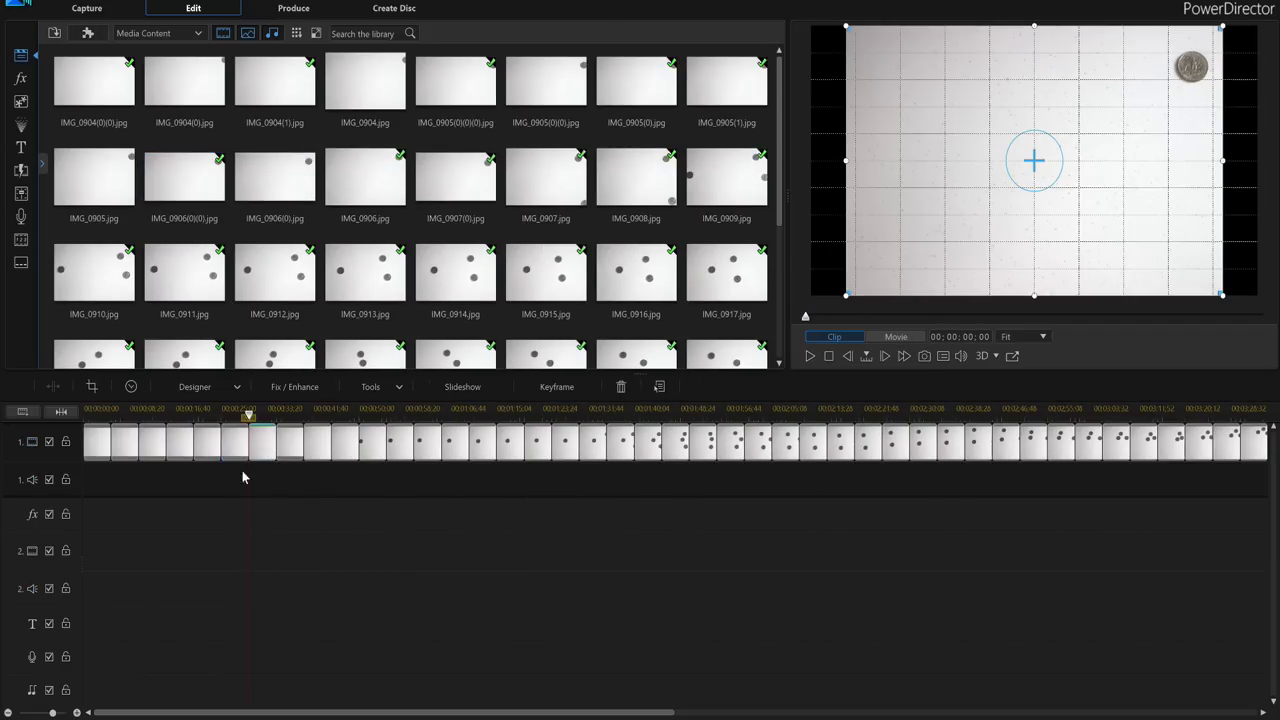
click(91, 386)
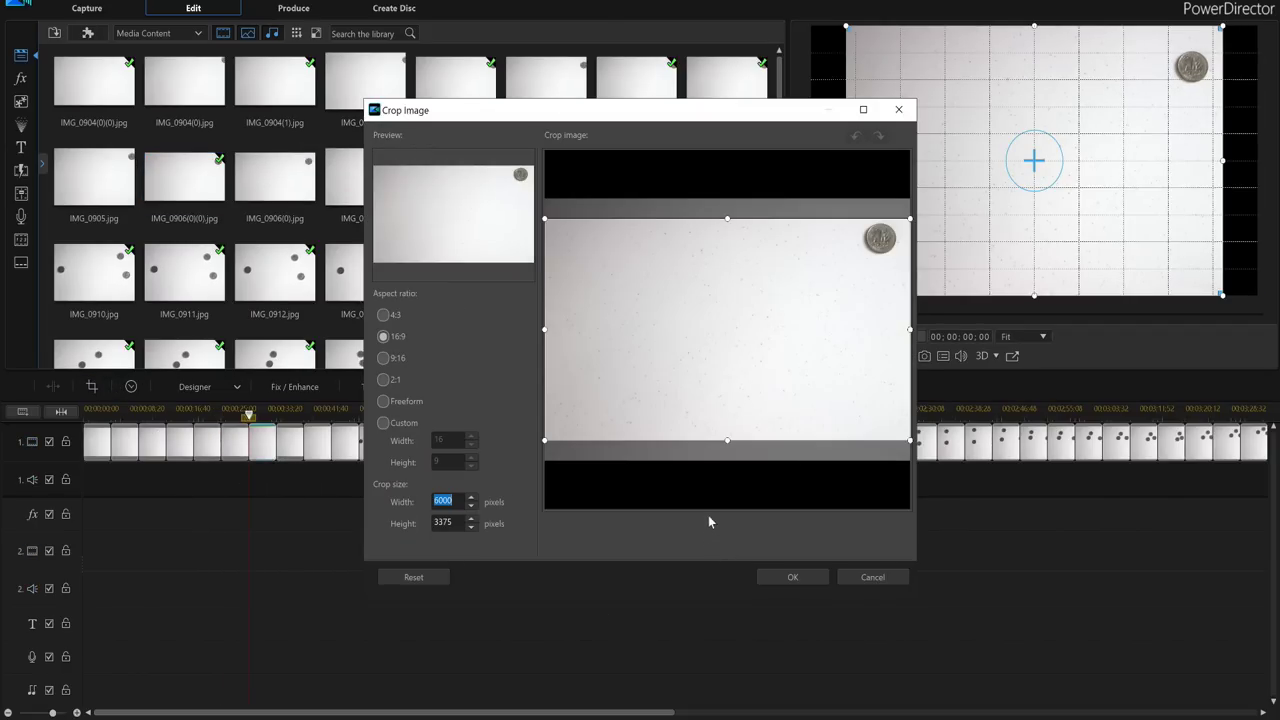
drag(727, 394, 726, 286)
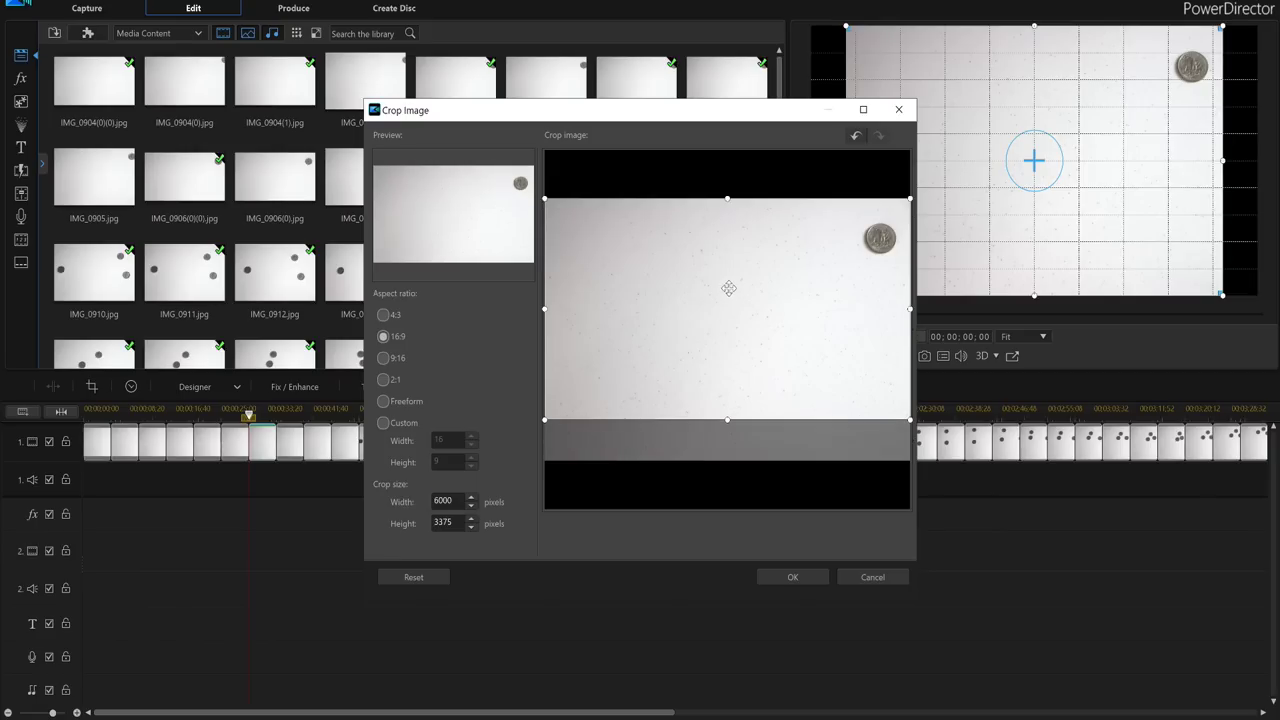
click(779, 580)
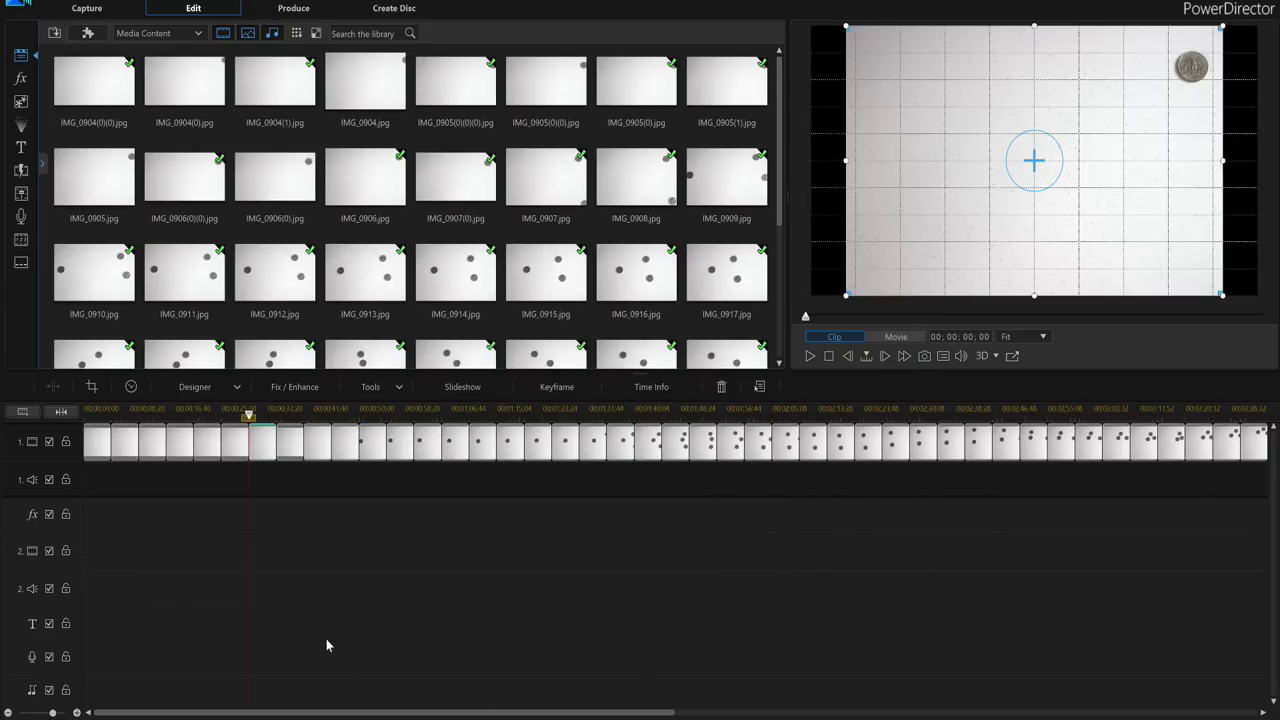
Crop the eighth timeline photo, IMG_0907(0), to a 16:9 aspect ratio at 6000 x 3375 pixels.
click(287, 450)
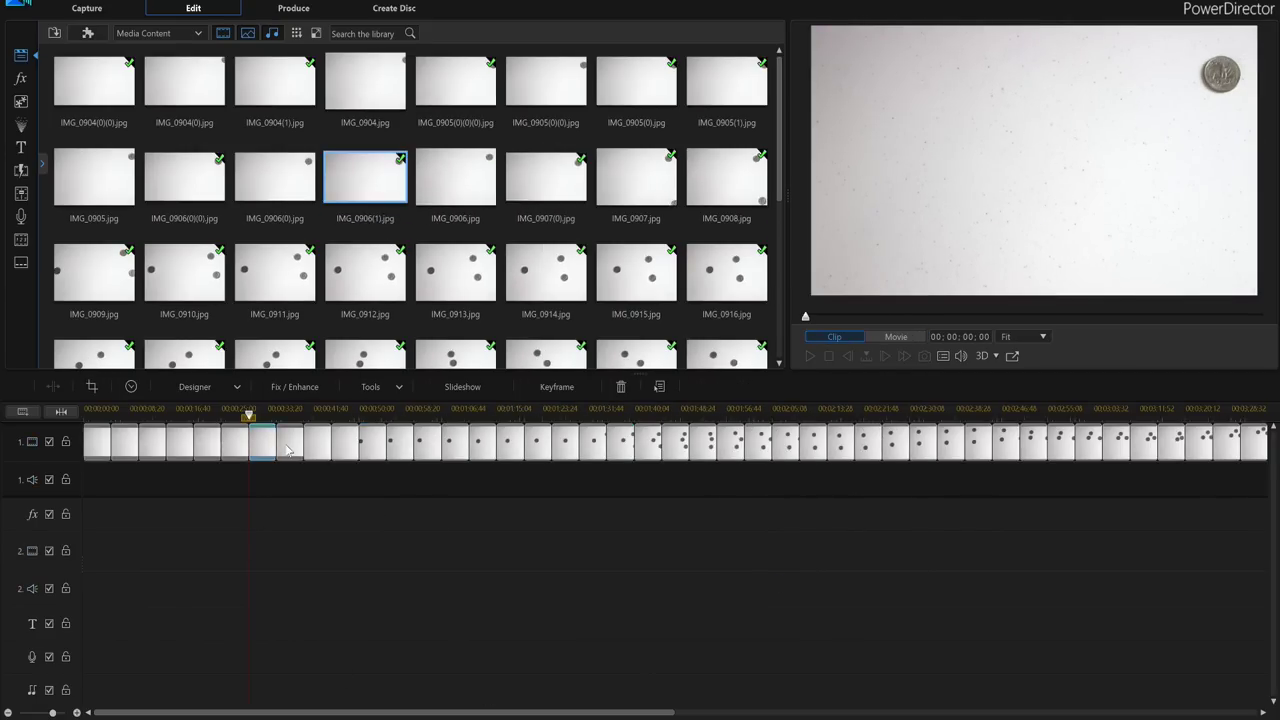
click(91, 386)
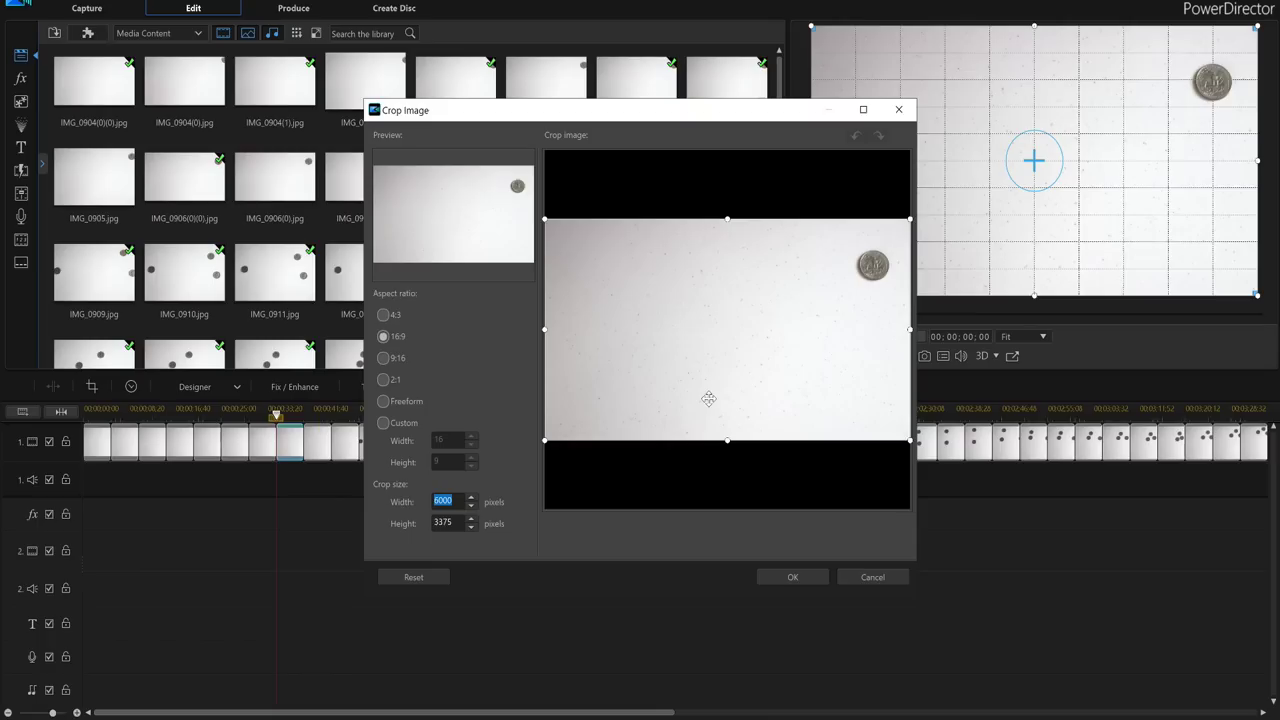
click(731, 229)
click(805, 580)
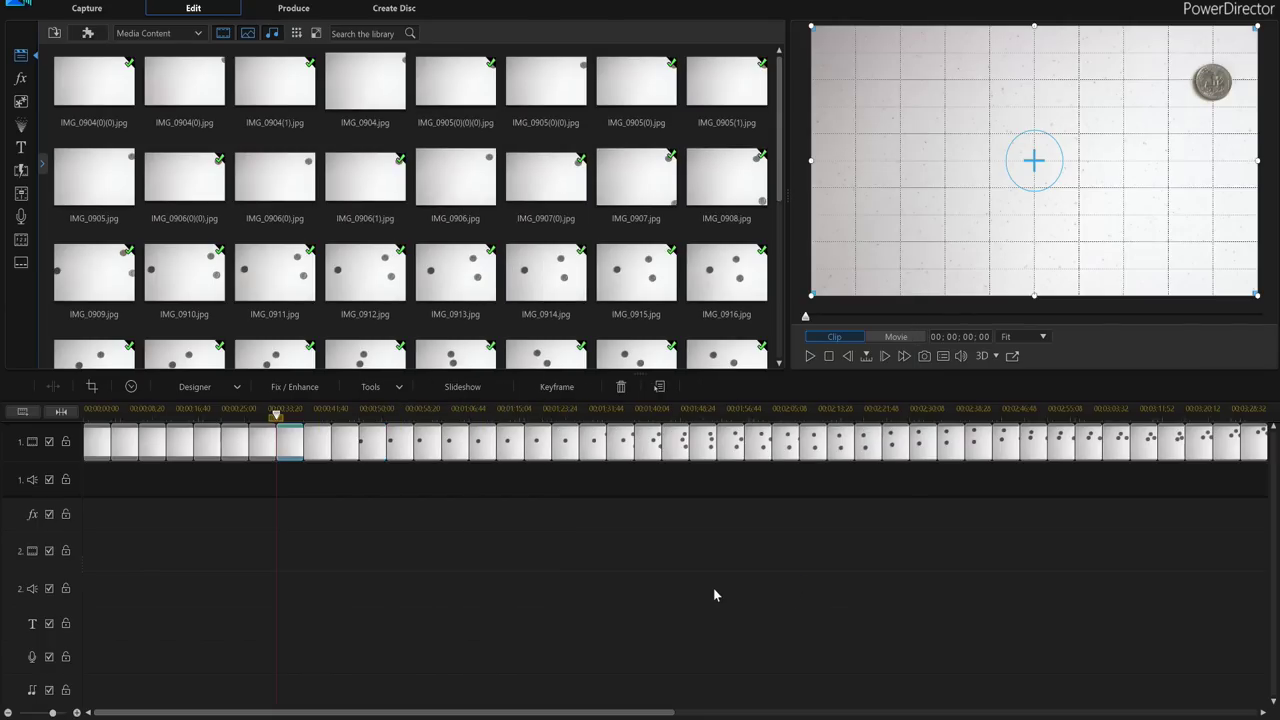
Crop the ninth timeline photo, IMG_0907, to 16:9 at 6000 x 3375 pixels, with the crop area moved up to the photo's upper edge.
click(327, 441)
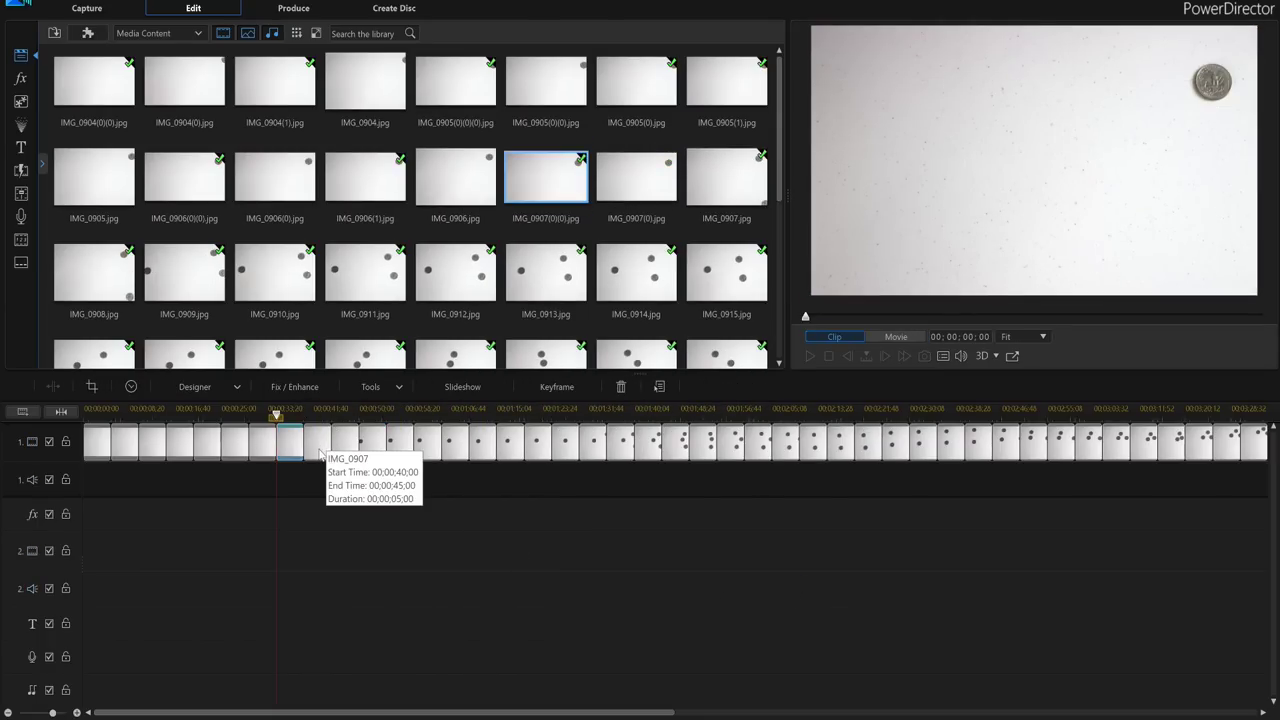
click(91, 386)
drag(674, 368, 674, 346)
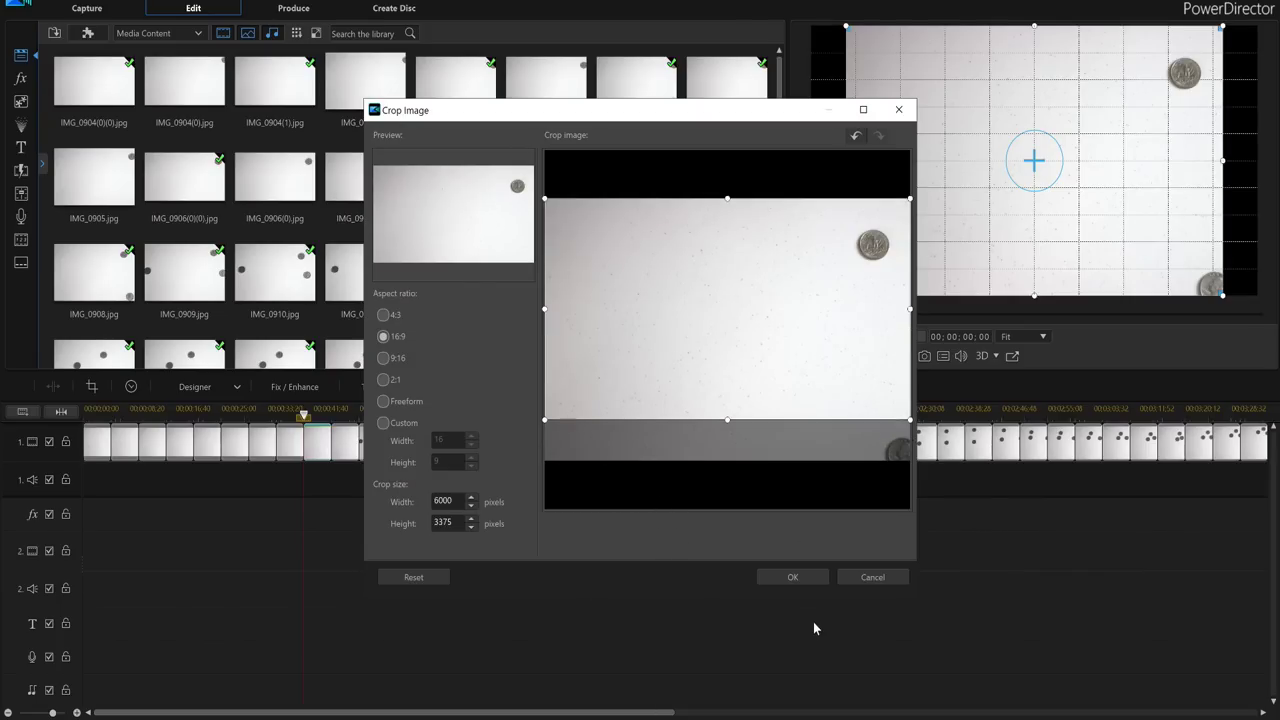
click(802, 582)
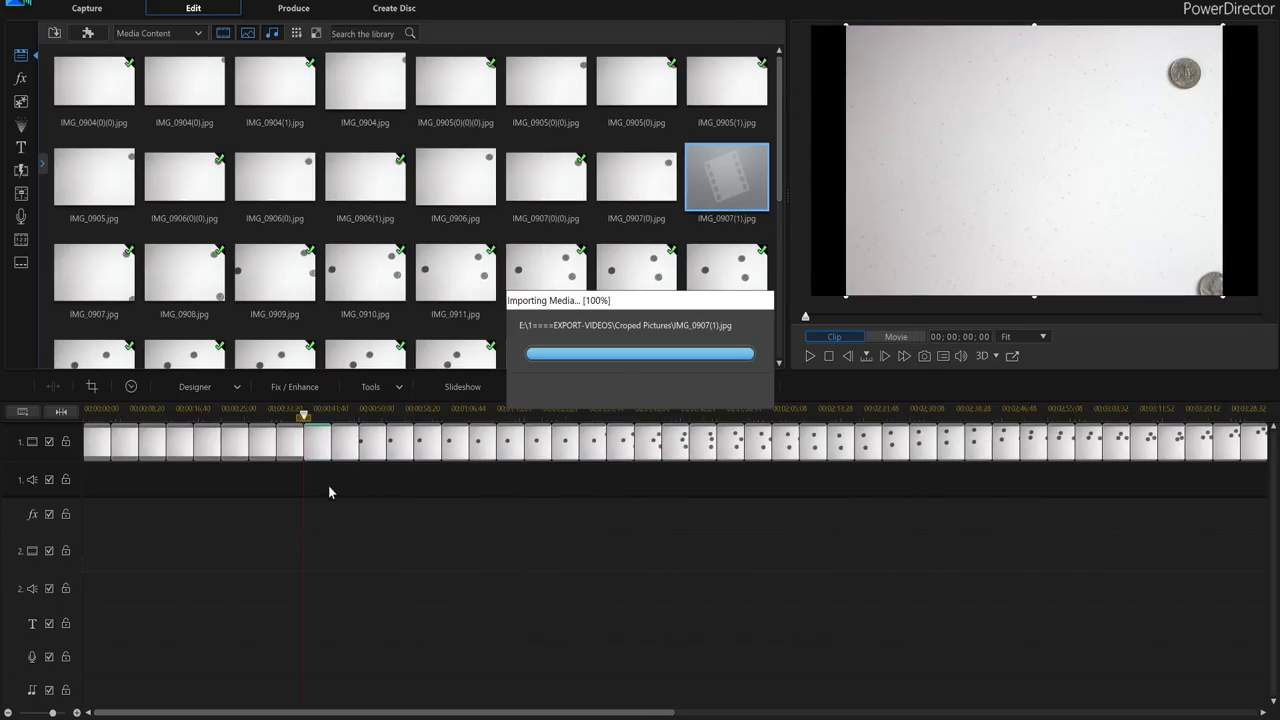
Crop the tenth timeline photo, IMG_0908, to 16:9 at 6000 x 3375 pixels, with the crop area moved up to the photo's upper edge.
click(125, 441)
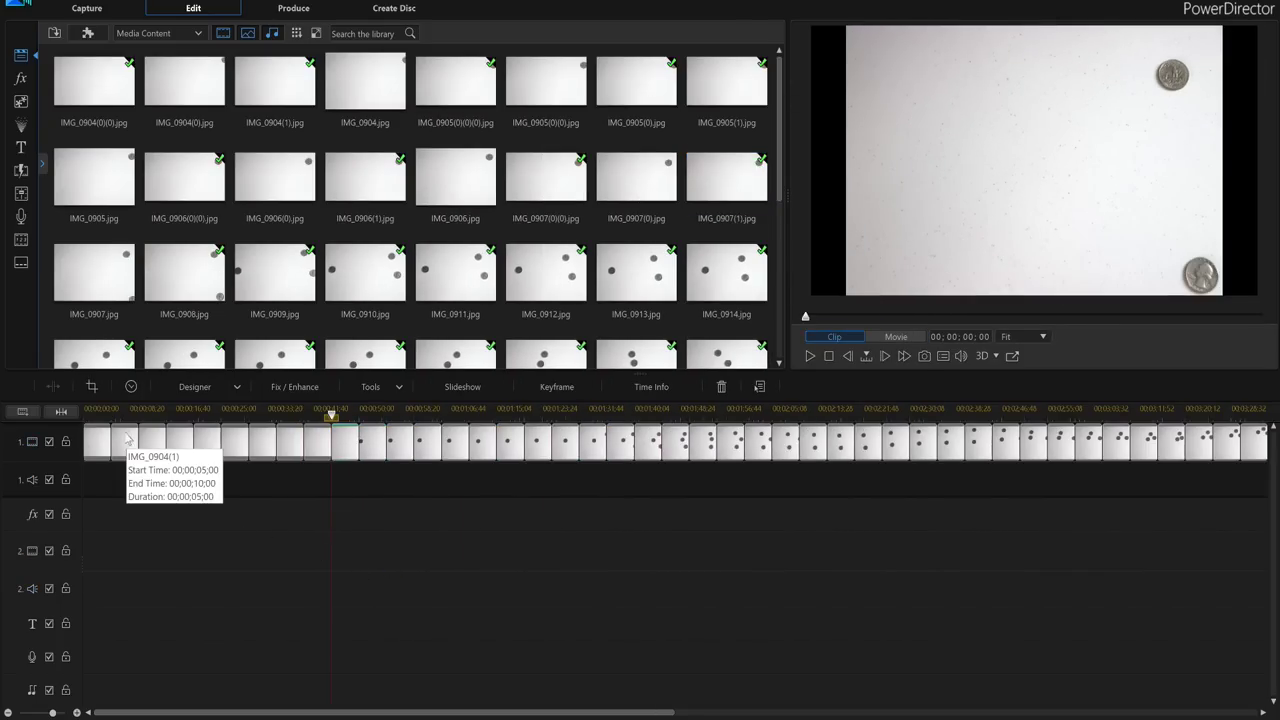
click(91, 386)
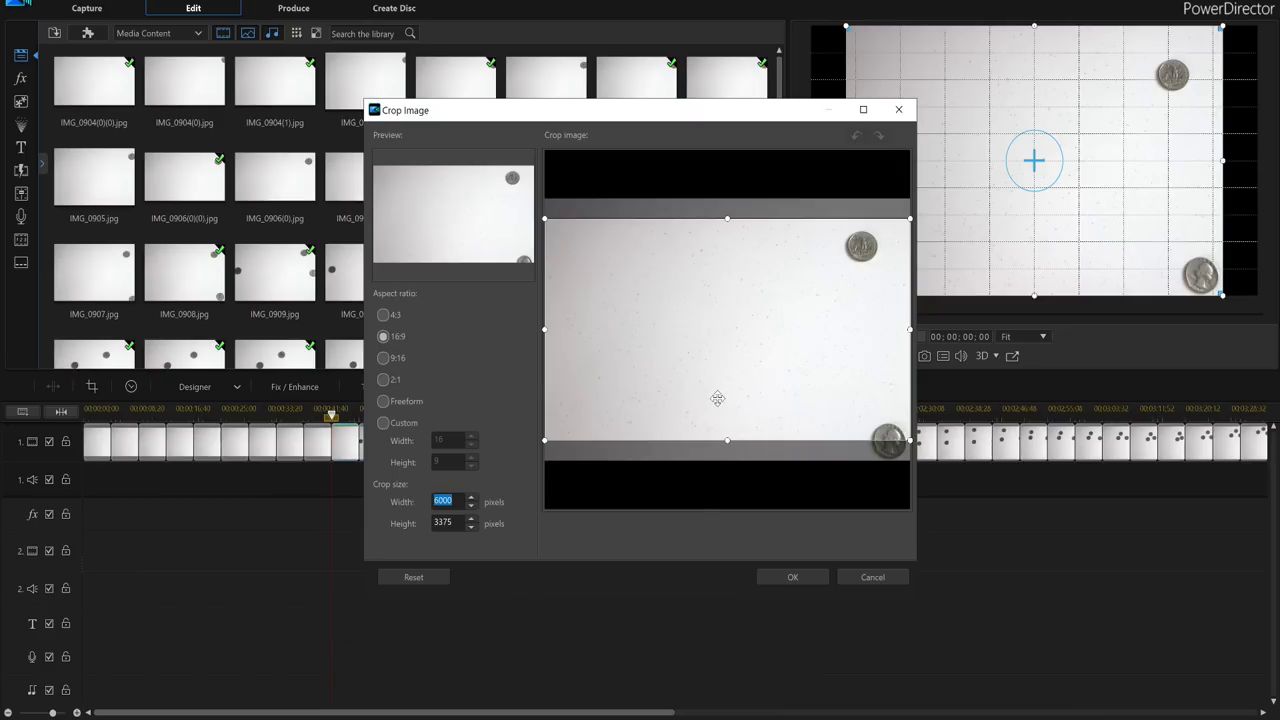
drag(742, 290, 742, 269)
click(792, 577)
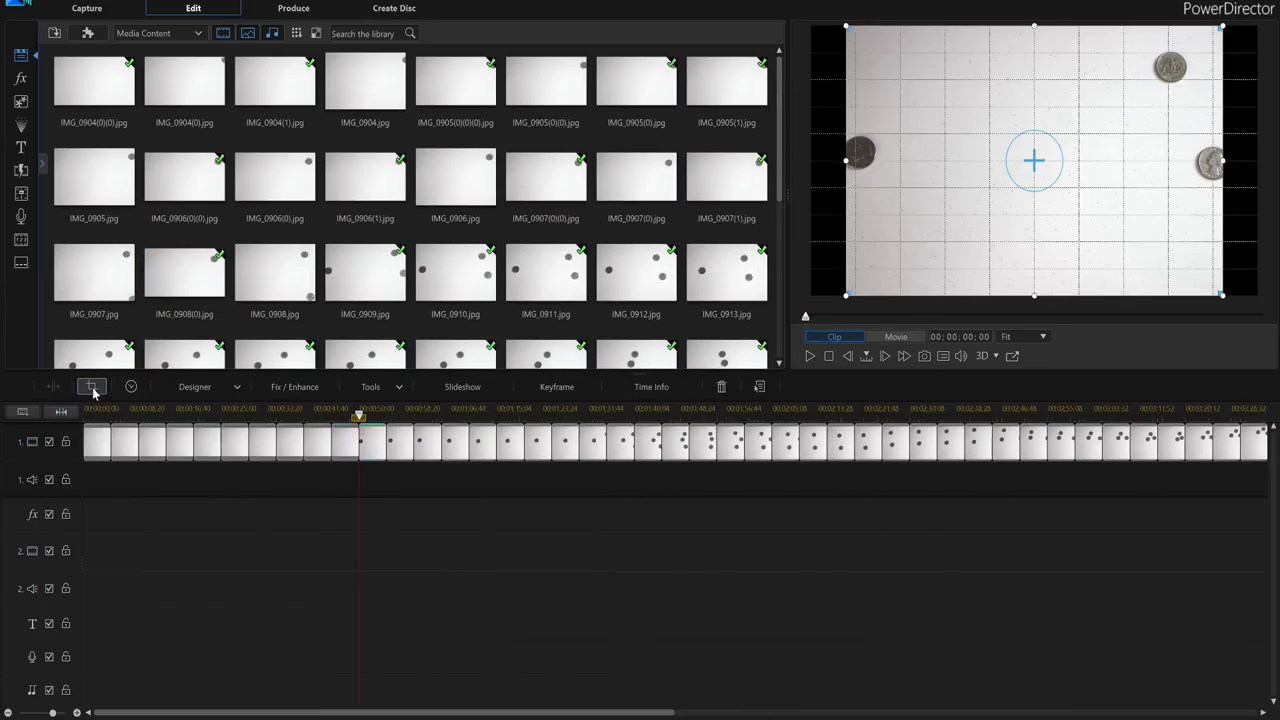
Crop the eleventh timeline photo, IMG_0909, to 16:9 at 6000 x 3375 pixels, with the crop area moved up to the photo's upper edge.
click(91, 386)
drag(686, 389, 725, 282)
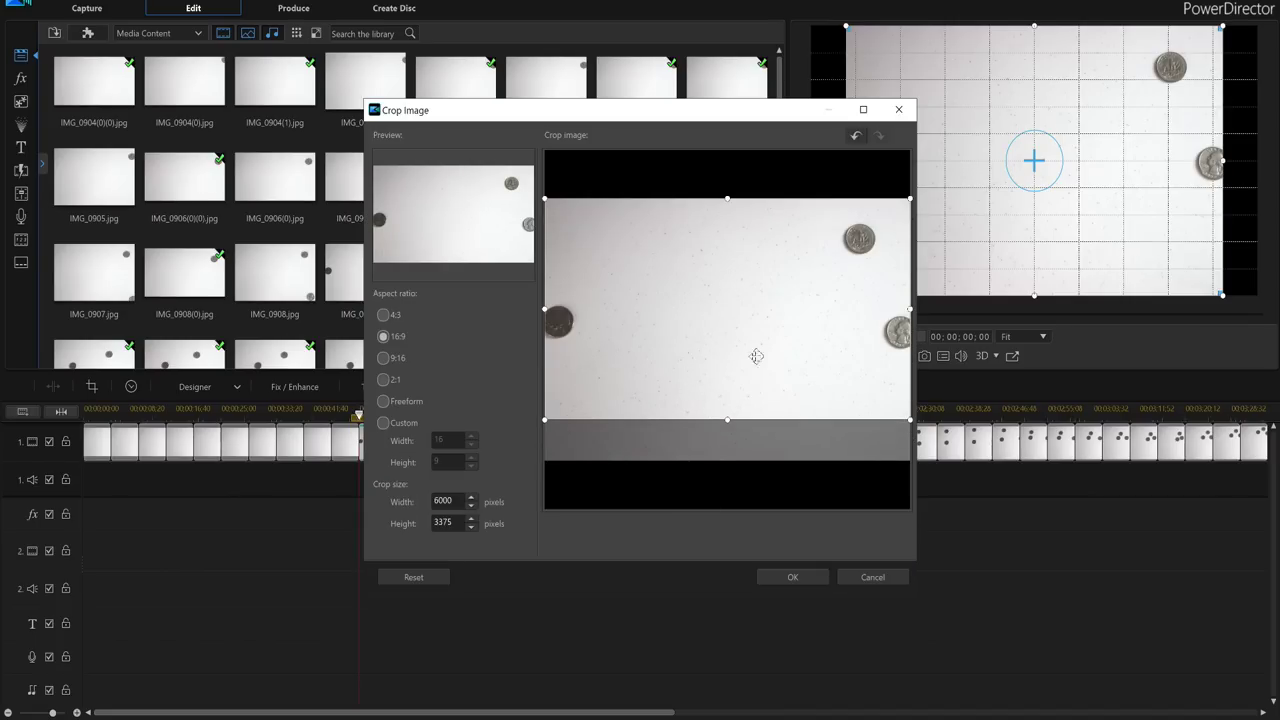
click(792, 577)
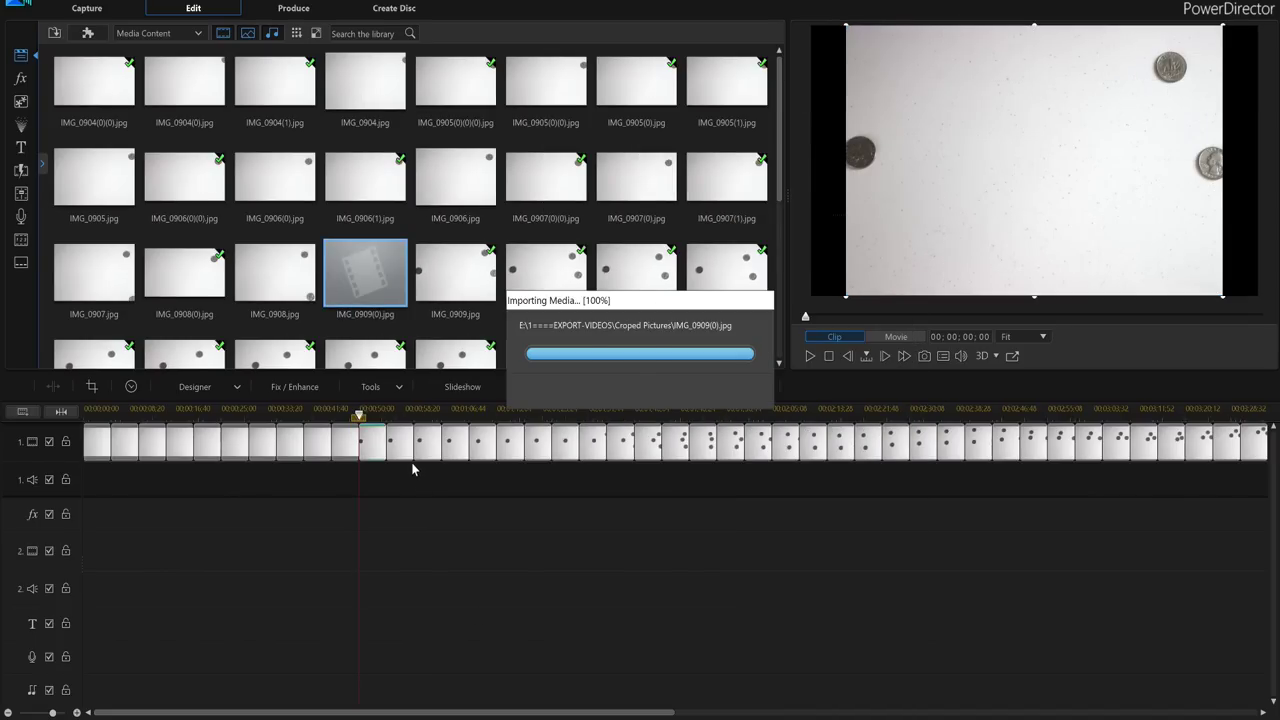
Crop the twelfth timeline photo, IMG_0910, to 16:9 at 6000 x 3375 pixels, with the crop area moved up to the photo's upper edge.
click(105, 441)
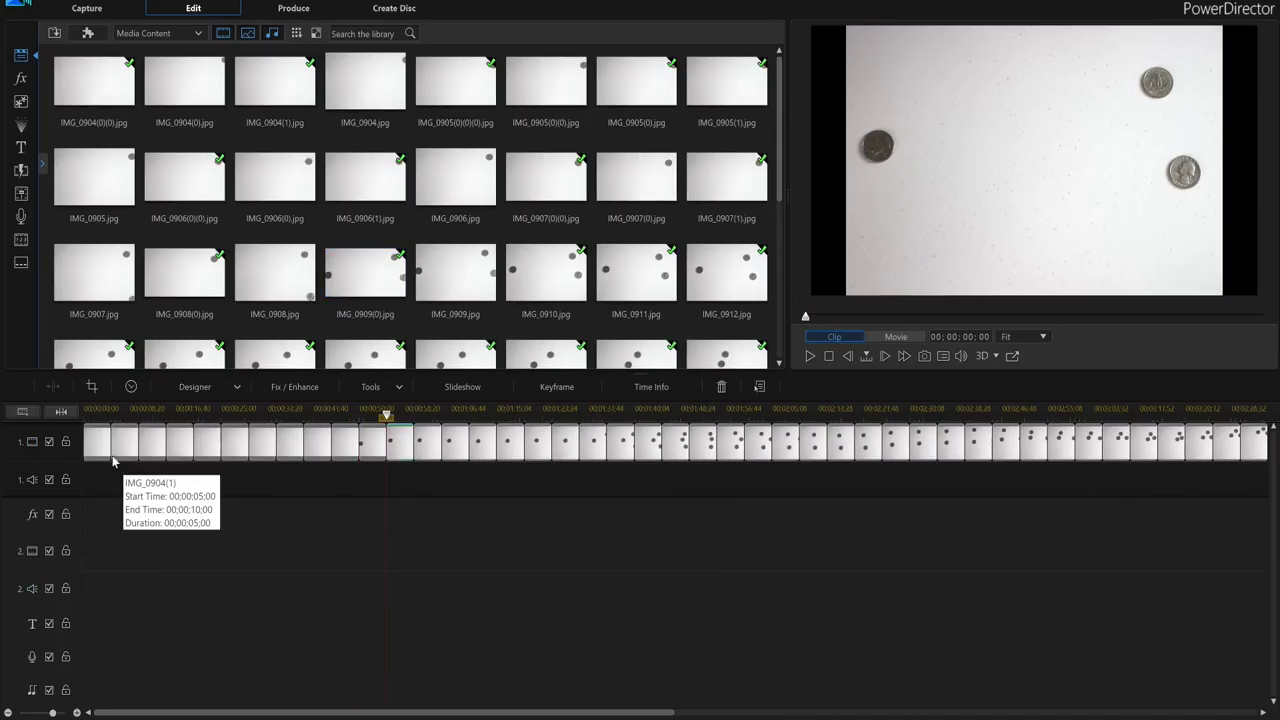
click(91, 386)
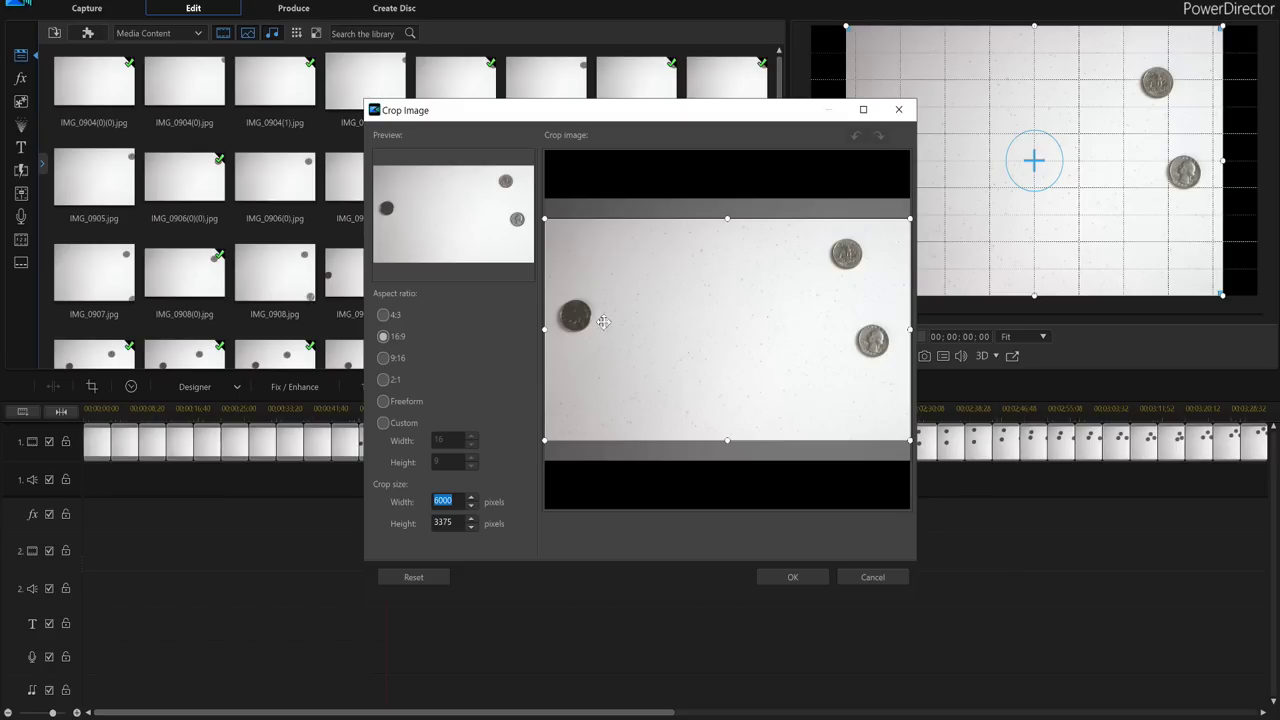
drag(603, 321, 607, 275)
click(794, 577)
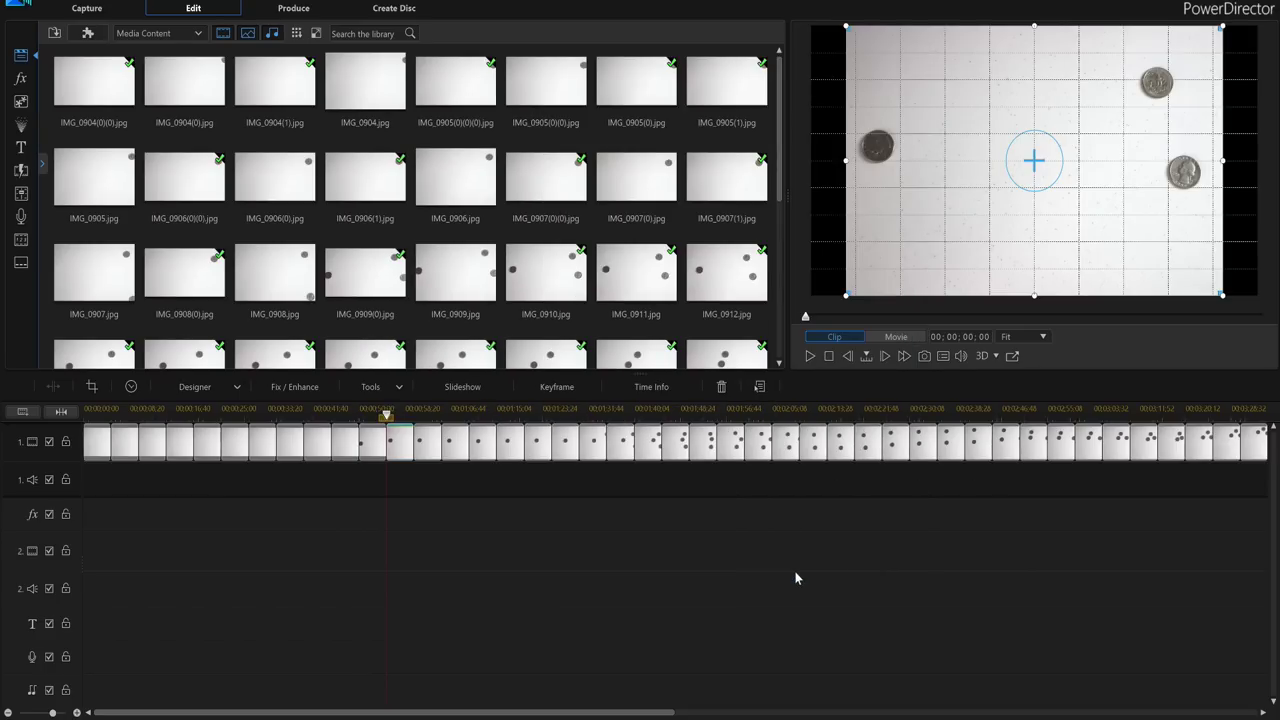
Crop the thirteenth timeline photo, IMG_0911, to 16:9 at 6000 x 3375 pixels, with the crop area moved up to the photo's upper edge.
click(434, 456)
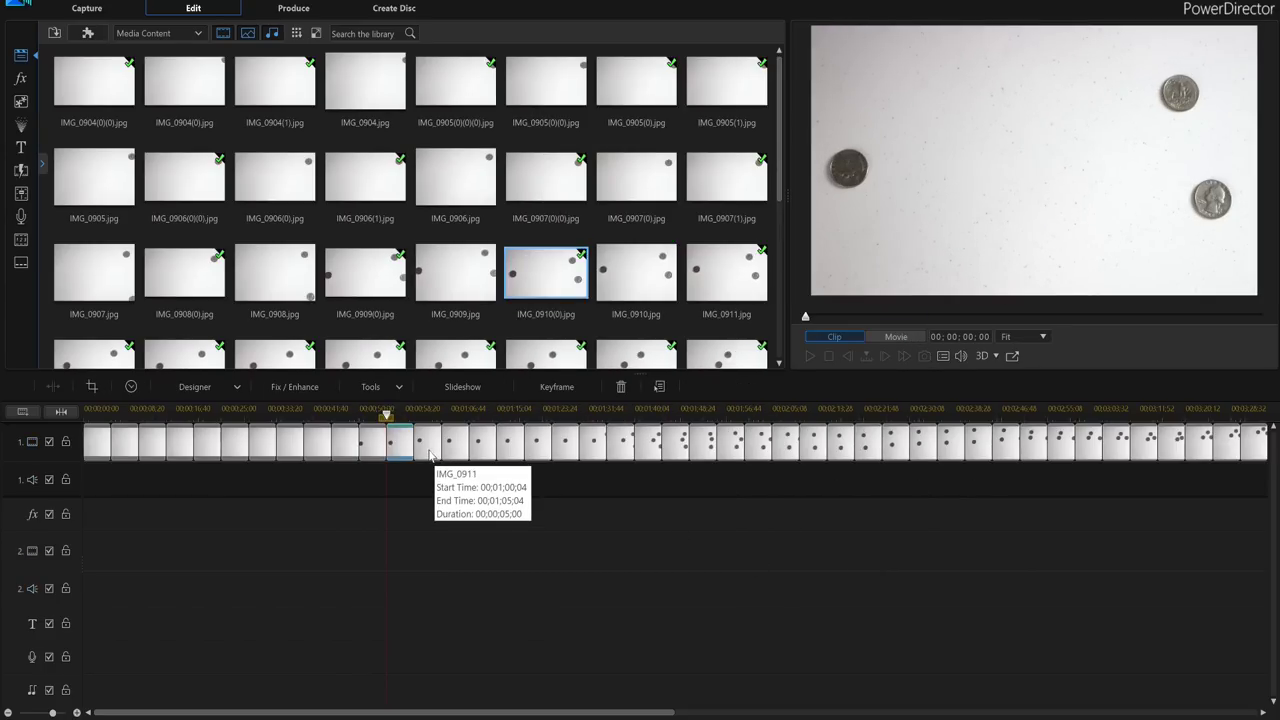
click(90, 390)
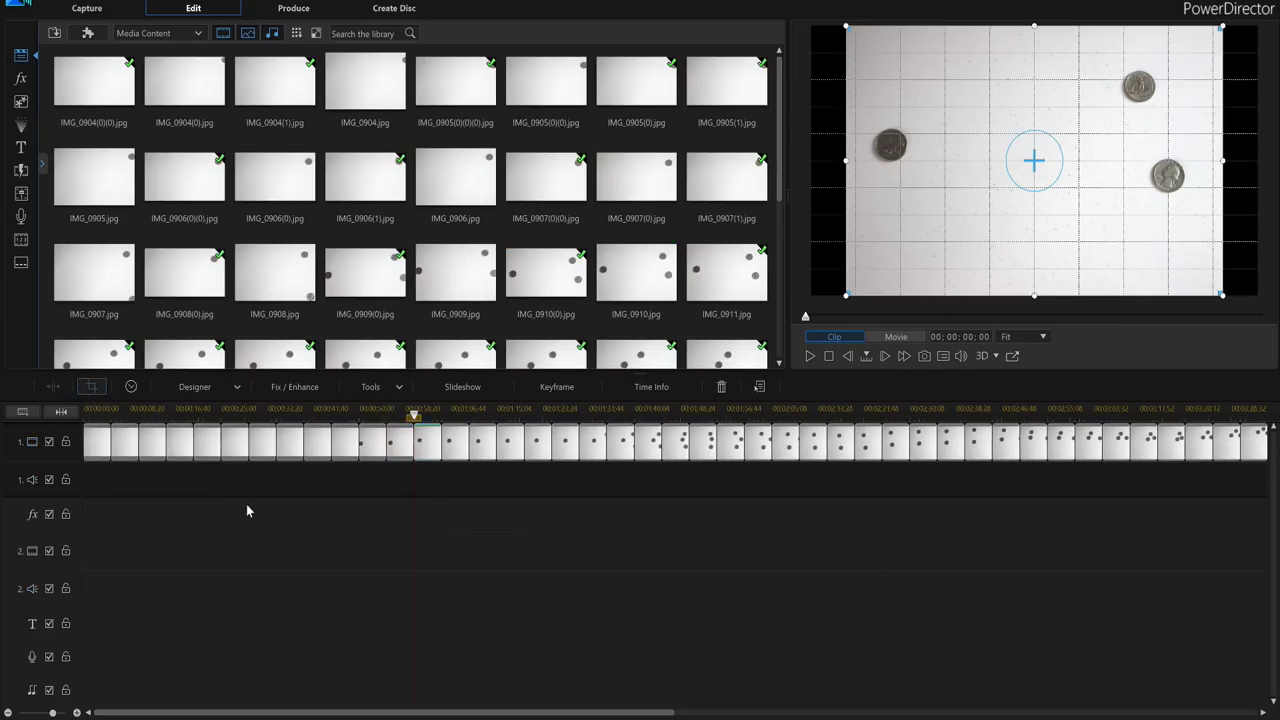
drag(682, 422, 686, 337)
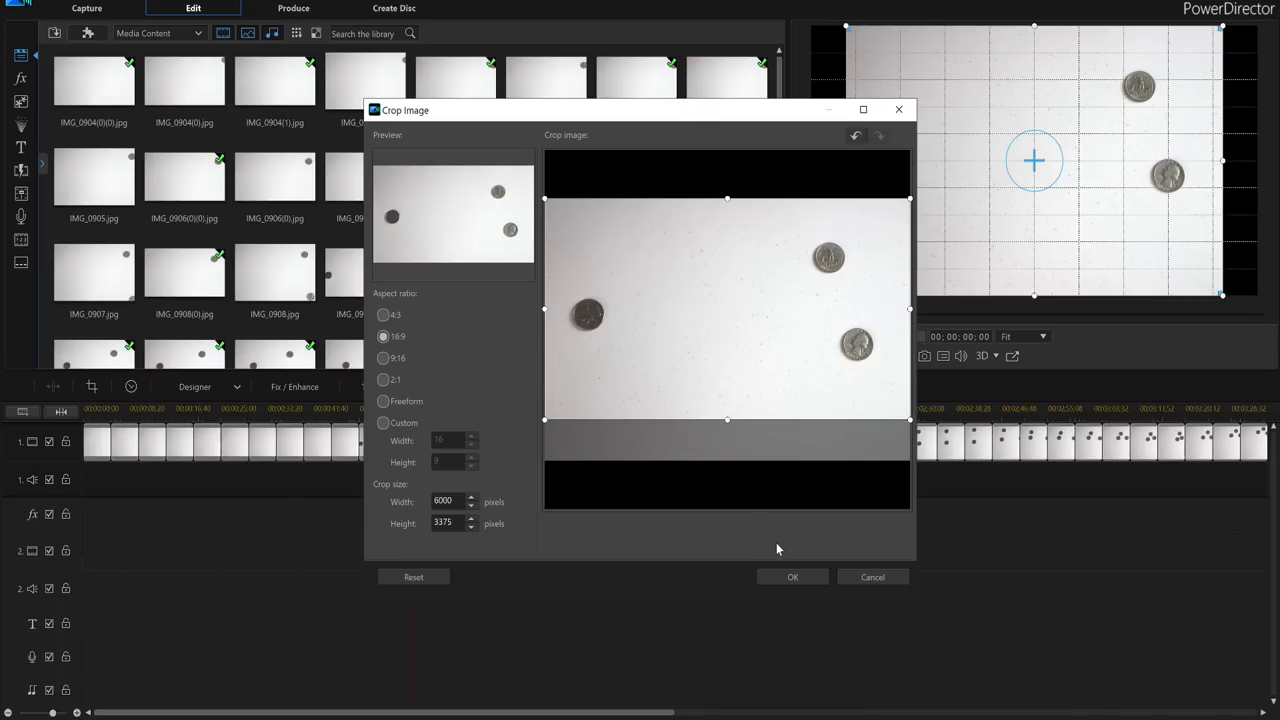
click(784, 582)
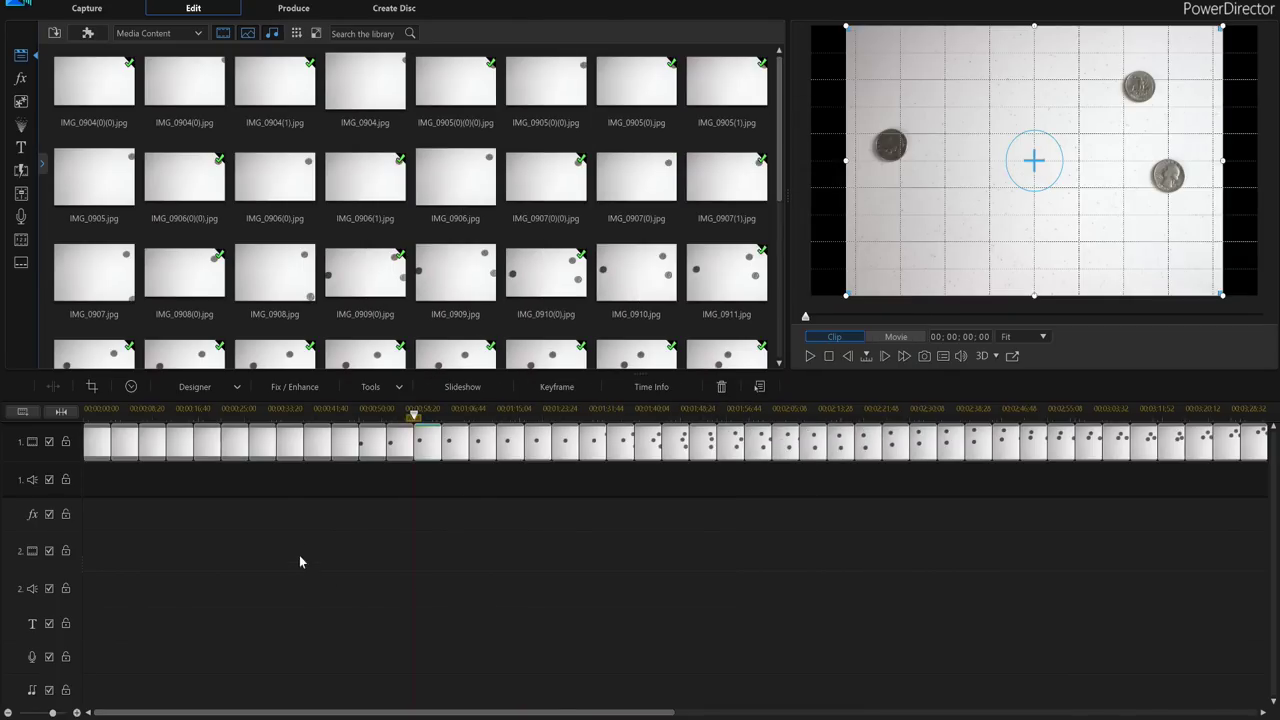
Crop the fourteenth timeline photo, IMG_0912, to 16:9 at 6000 x 3375 pixels, with the crop area moved up to the photo's upper edge.
click(453, 450)
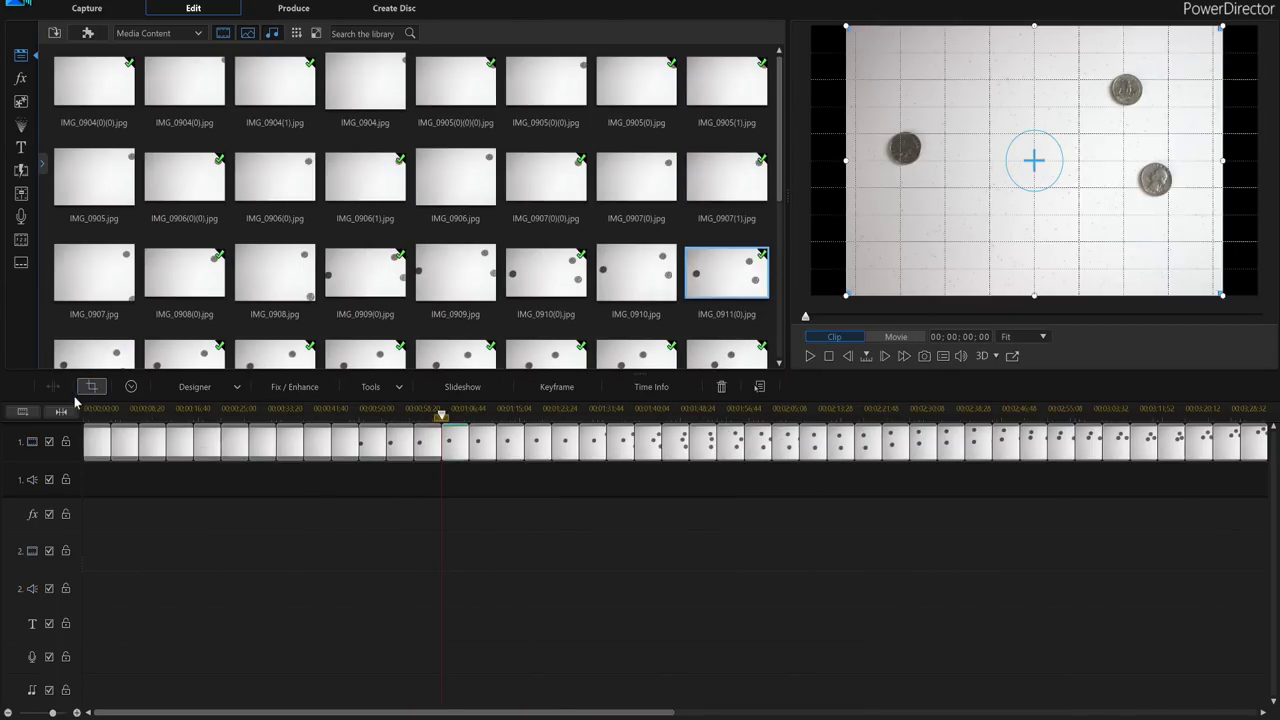
click(91, 386)
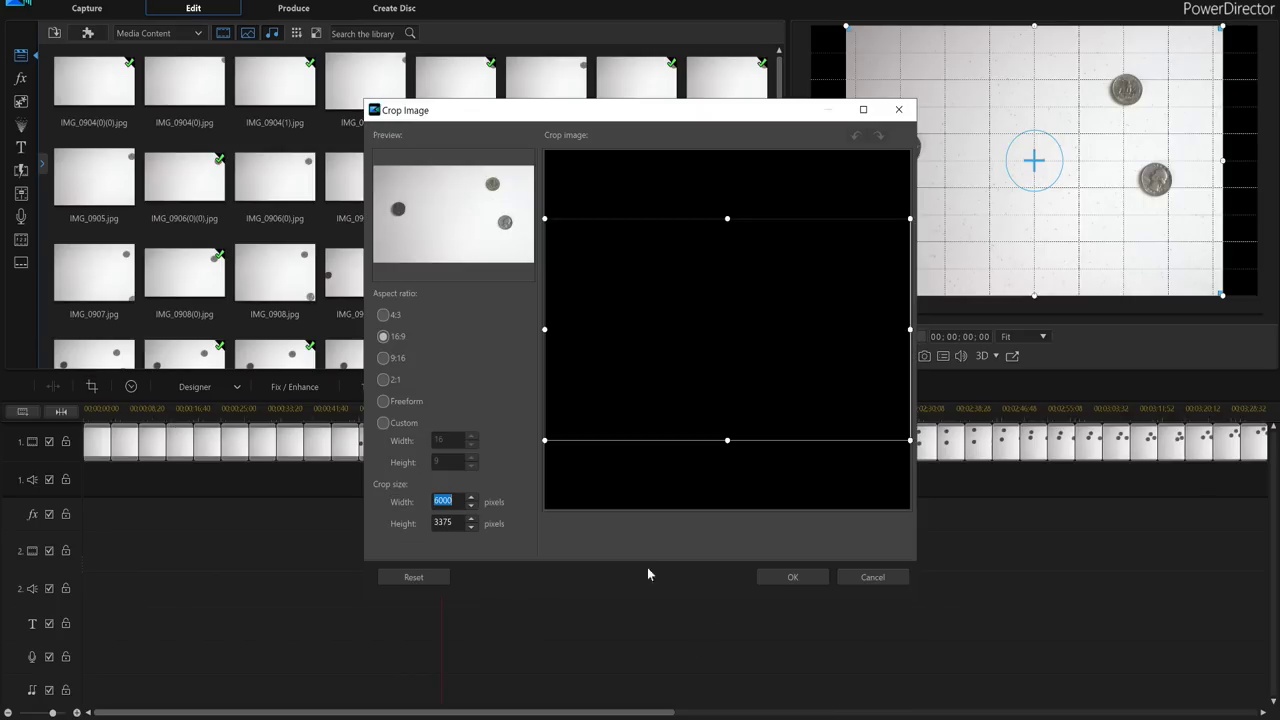
drag(625, 419, 636, 312)
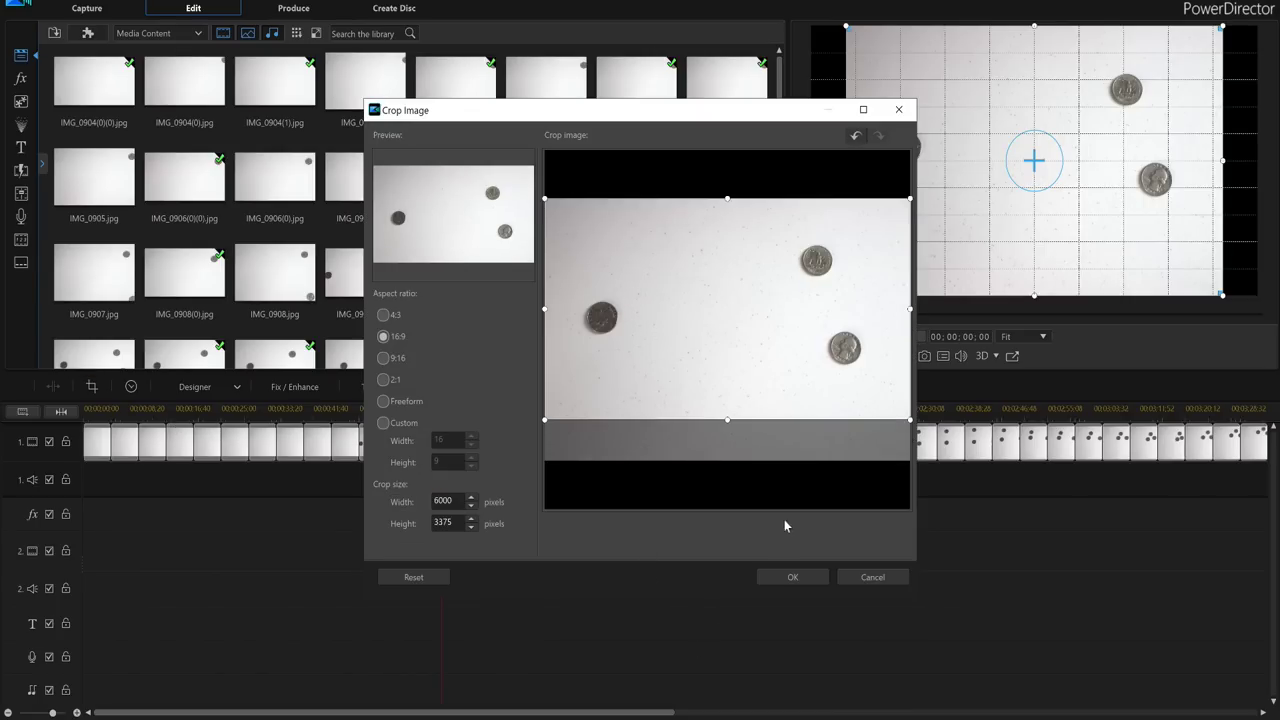
click(788, 577)
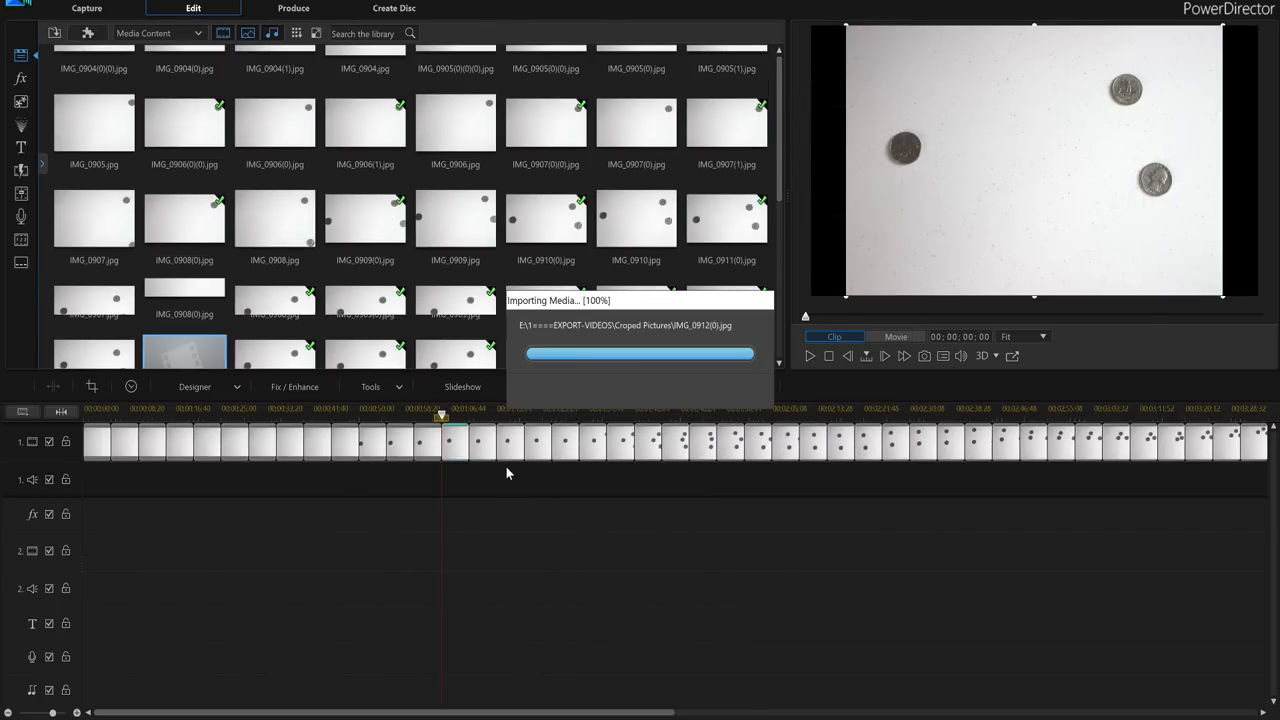
Crop the fifteenth timeline photo, IMG_0913, to 16:9 at 6000 x 3375 pixels, with the crop area moved up to the photo's upper edge.
click(480, 456)
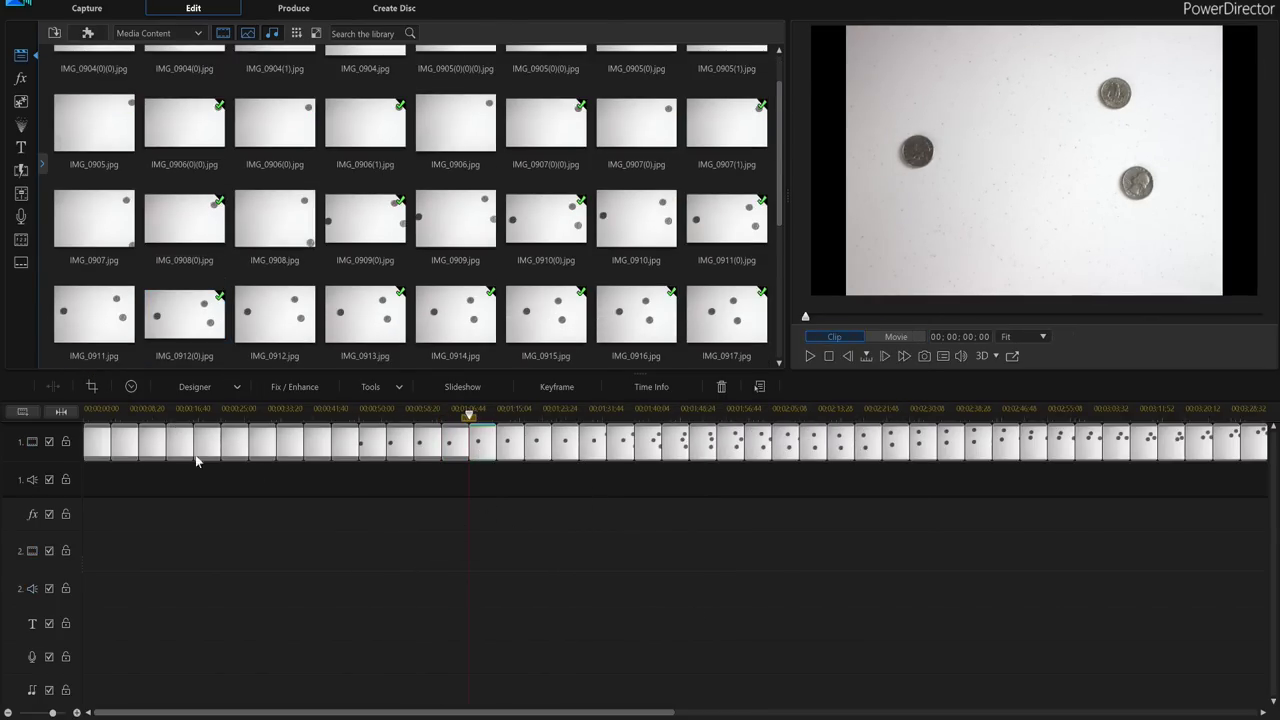
click(91, 386)
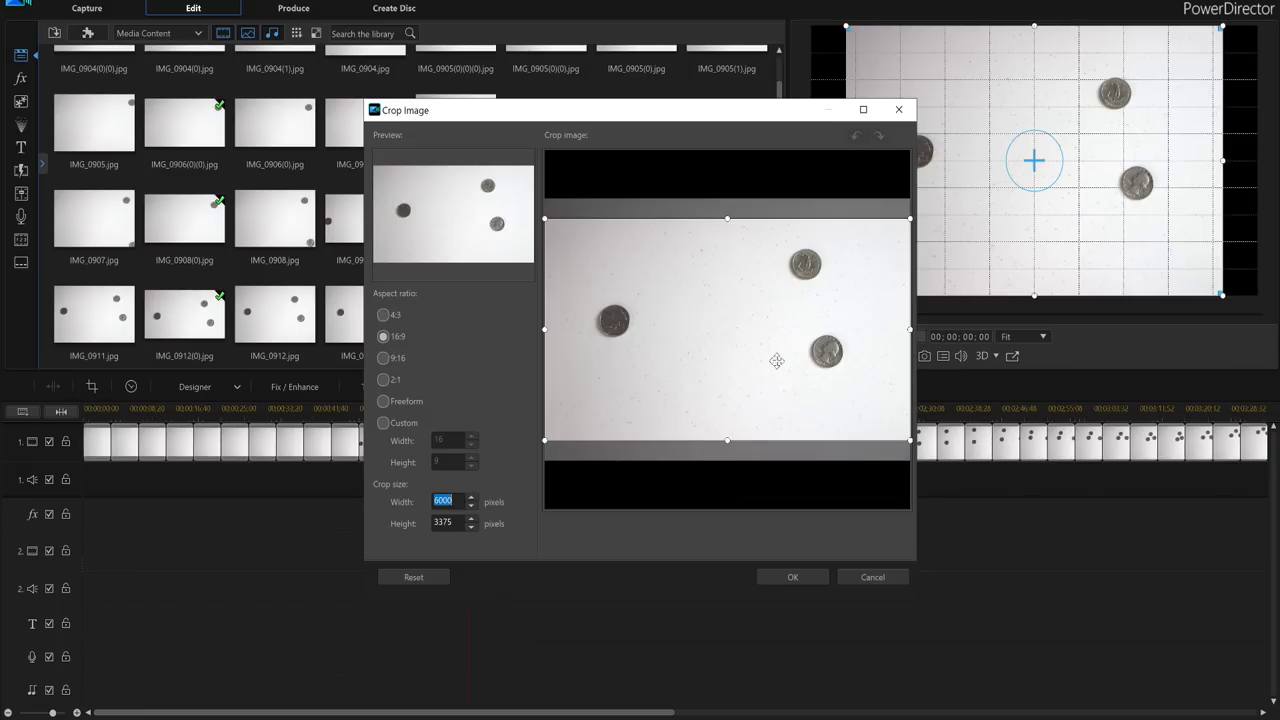
click(799, 572)
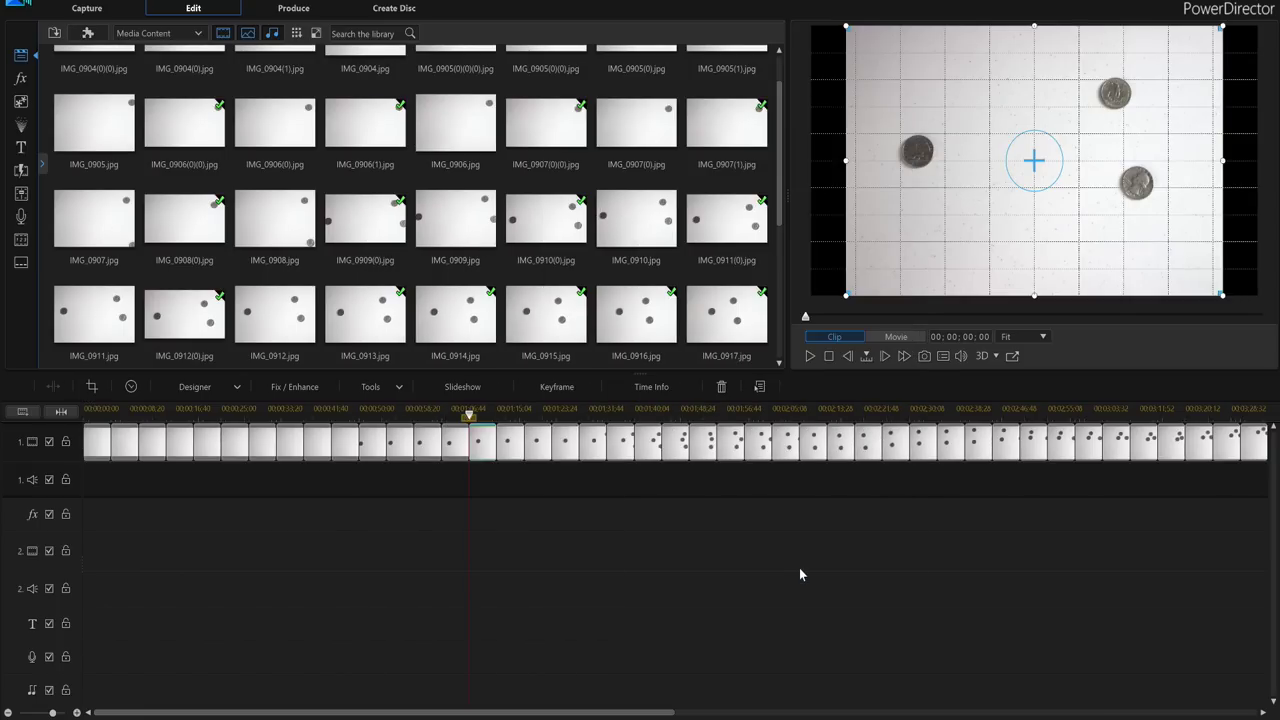
Crop the sixteenth timeline photo, IMG_0914, to 16:9 at 6000 x 3375 pixels, with the crop area moved up to the photo's upper edge.
click(518, 459)
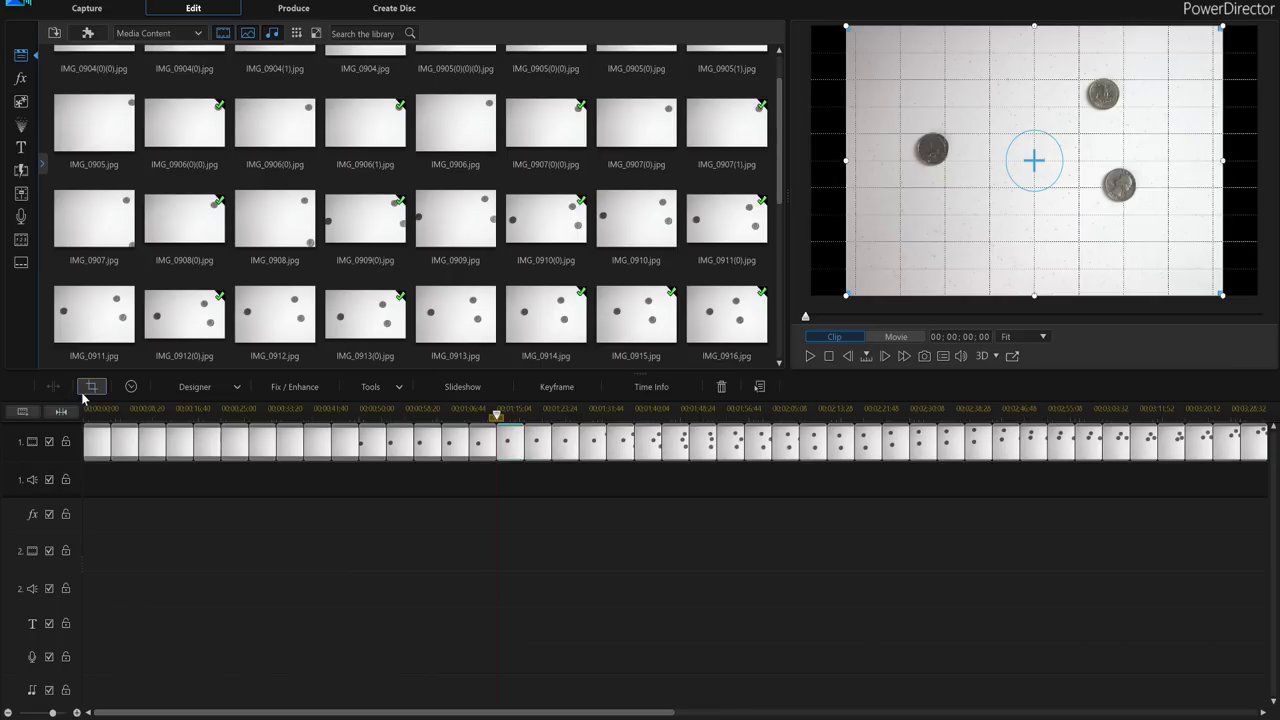
drag(742, 391, 758, 255)
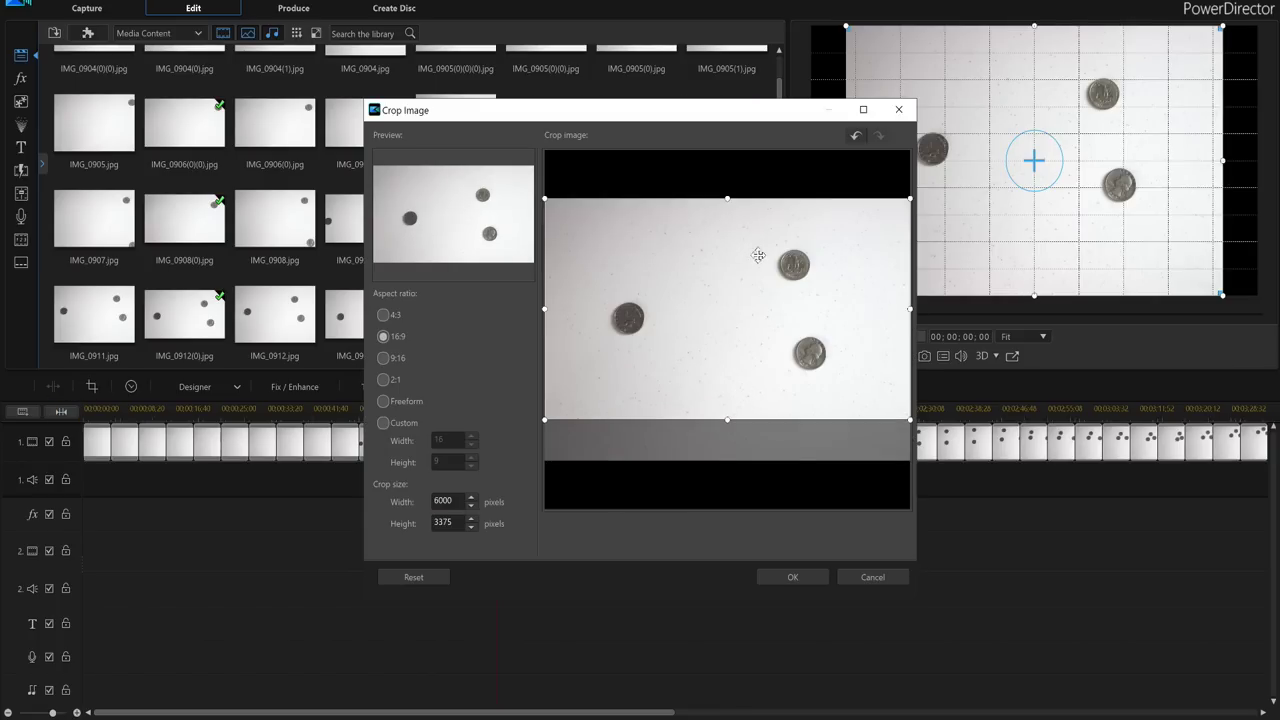
click(795, 576)
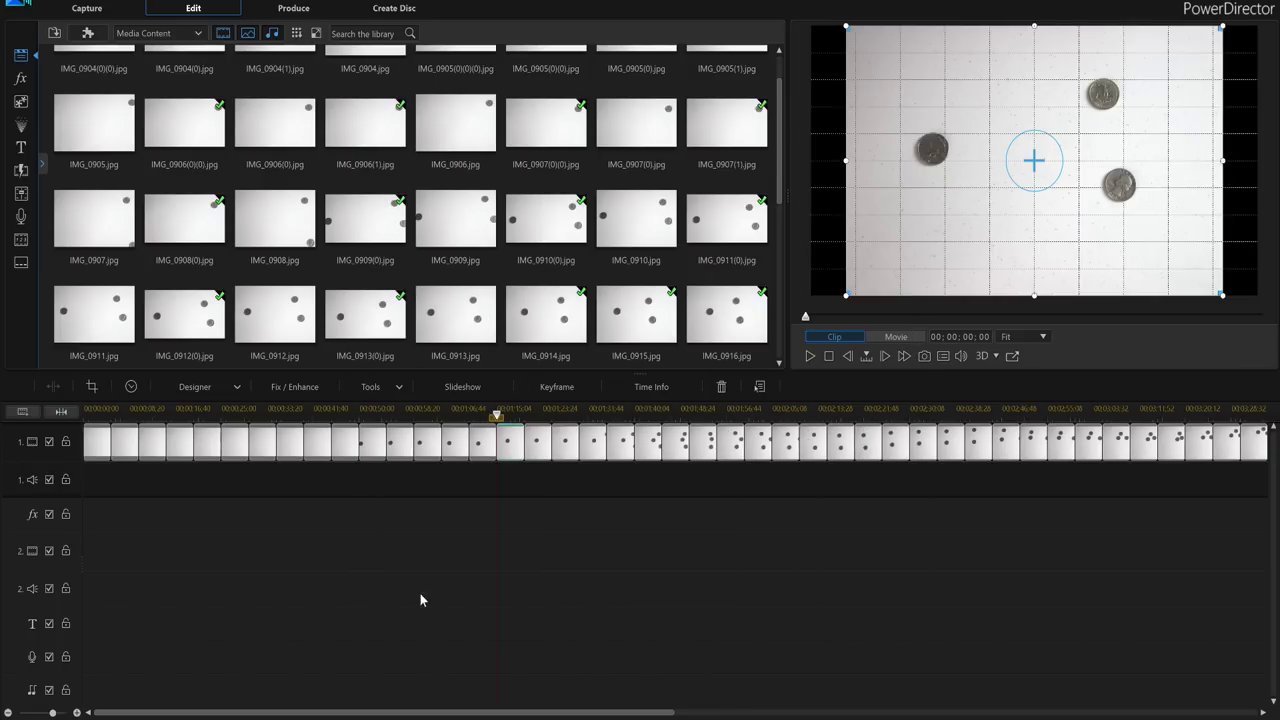
Crop the seventeenth timeline photo, IMG_0915, to 16:9 at 6000 x 3375 pixels, with the crop area moved up to the photo's upper edge.
click(535, 440)
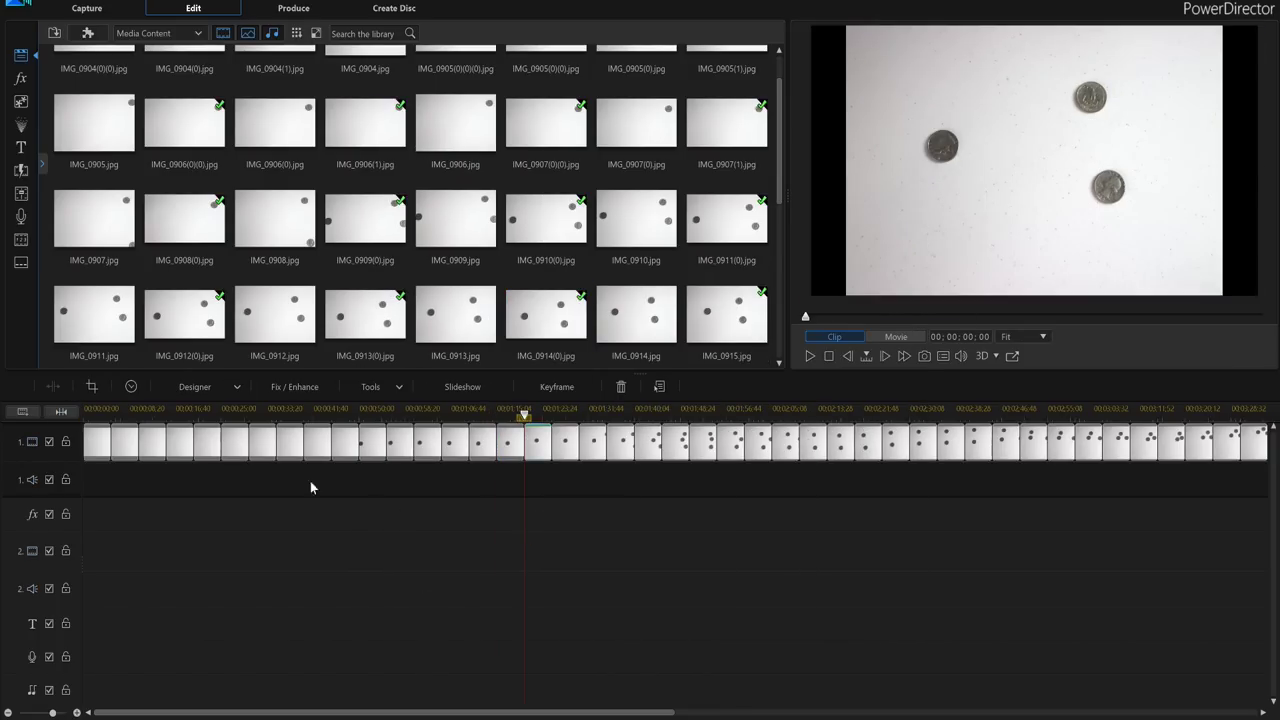
click(82, 386)
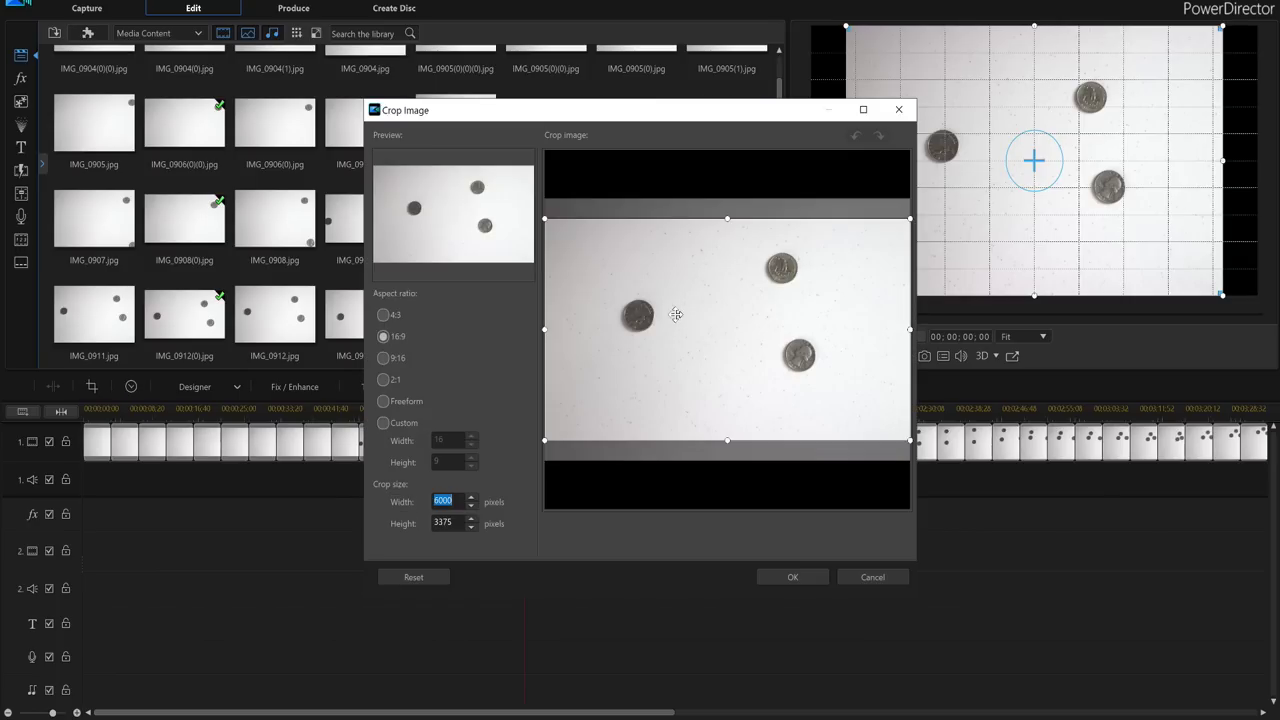
drag(676, 315, 676, 196)
click(801, 574)
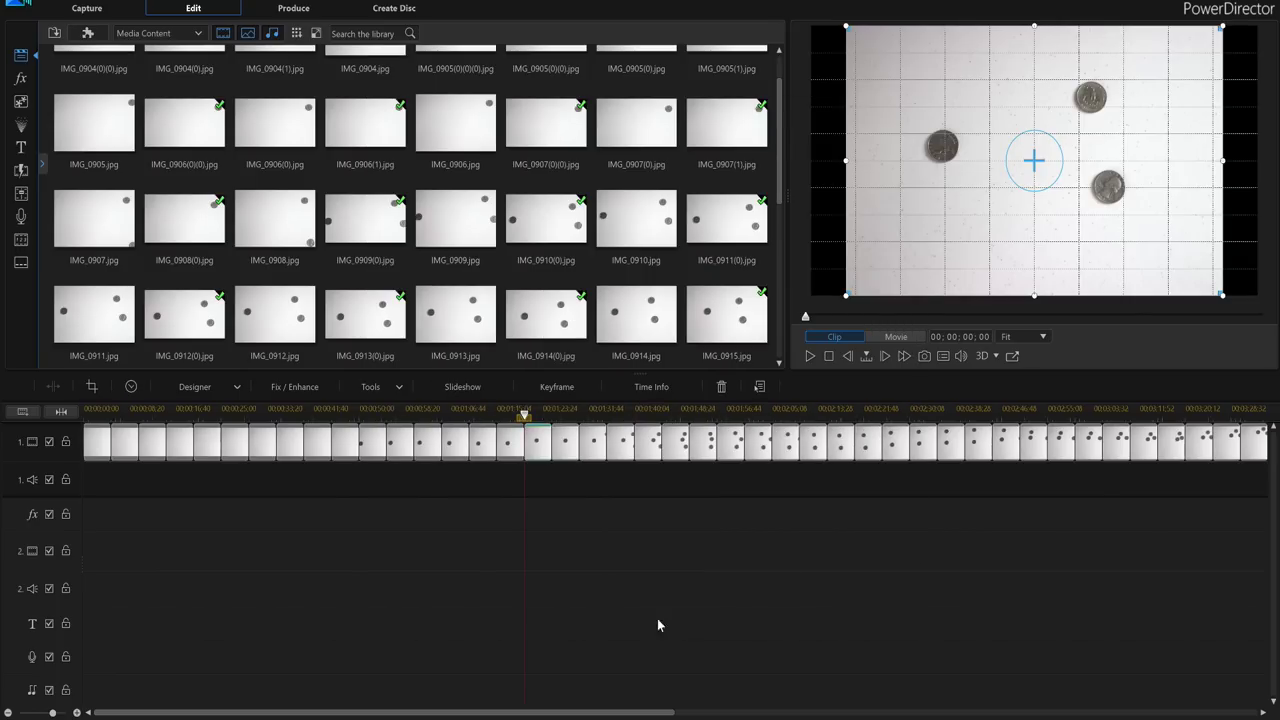
Crop the eighteenth timeline photo, IMG_0916, to 16:9 at 6000 x 3375 pixels, with the crop area moved up to the photo's upper edge.
click(579, 445)
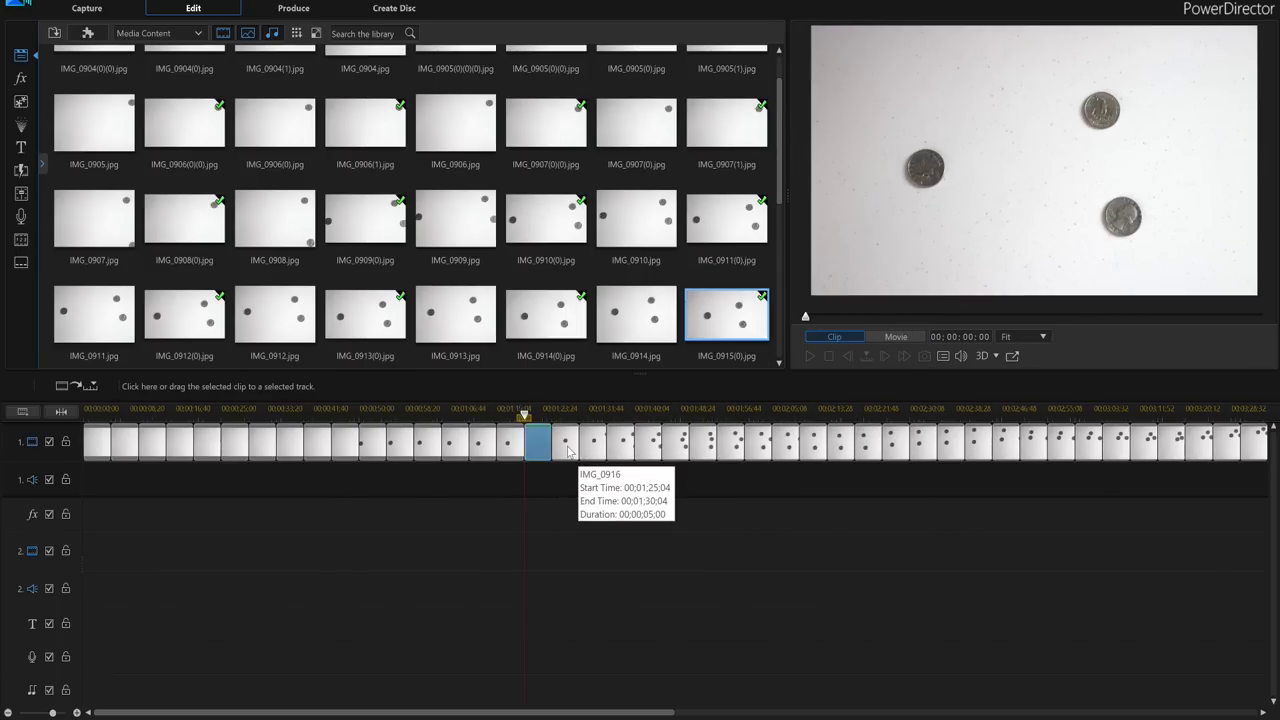
click(90, 387)
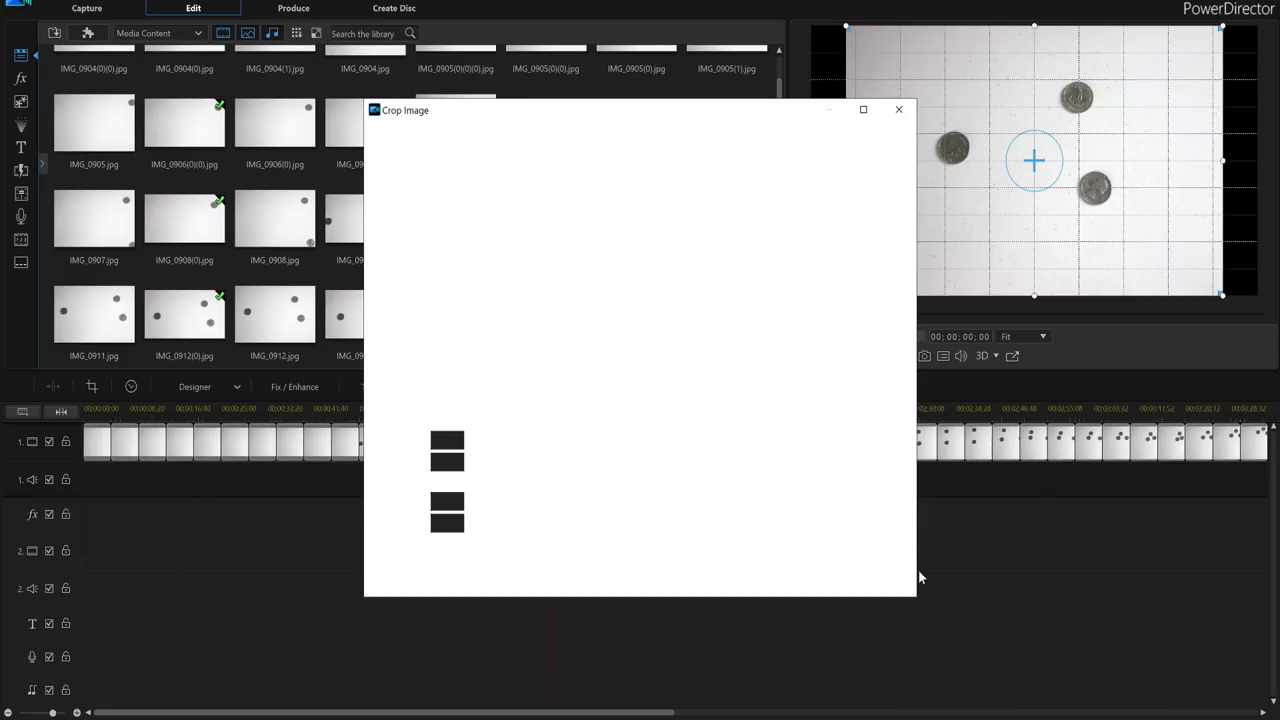
drag(751, 399, 773, 357)
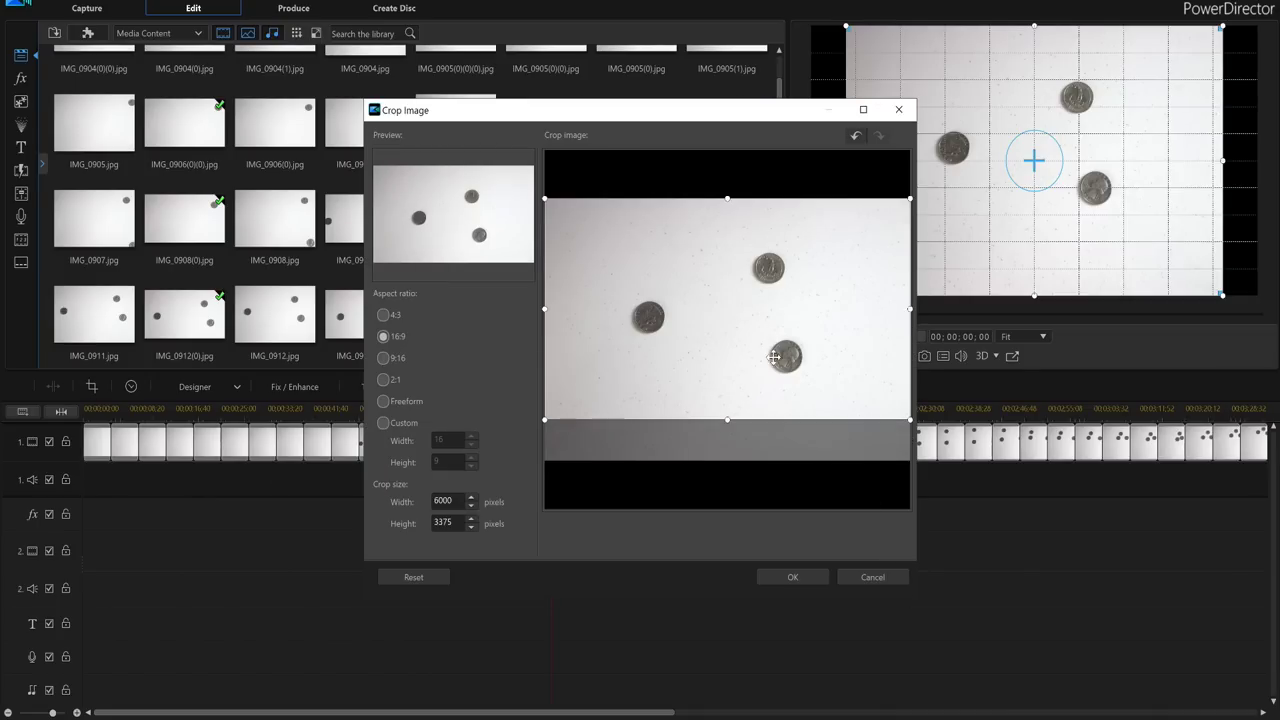
click(790, 577)
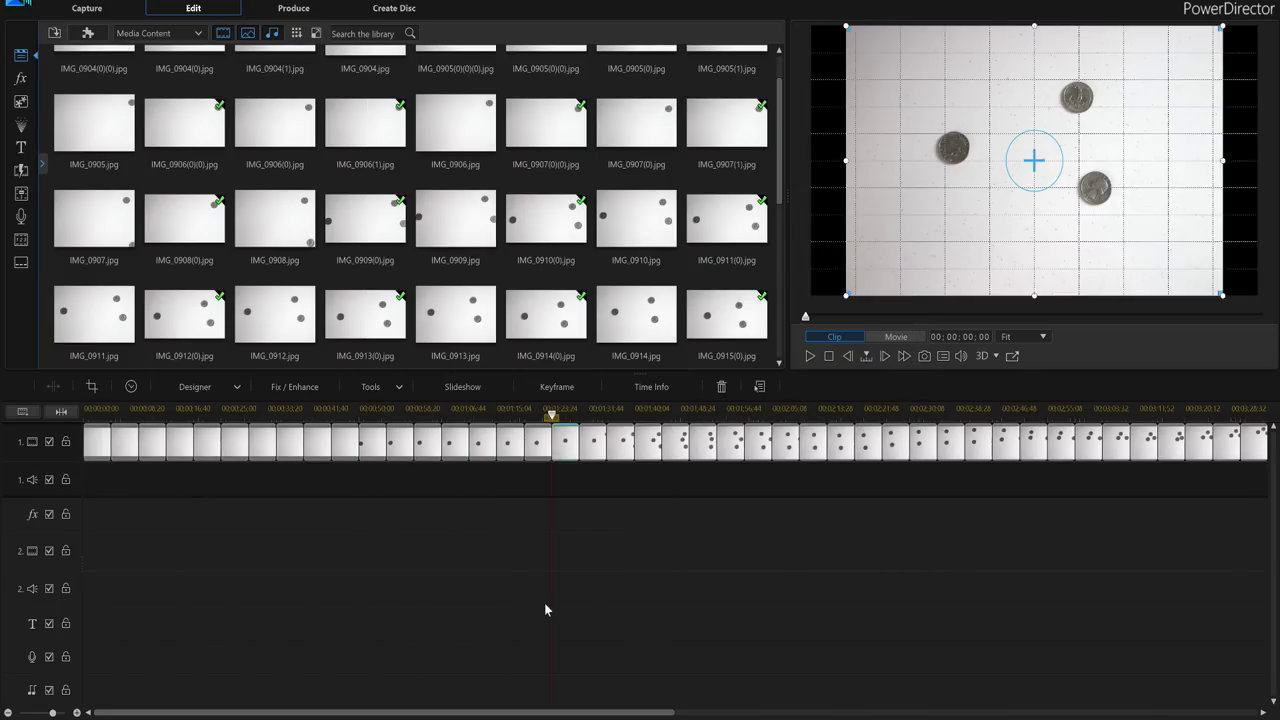
Crop the nineteenth timeline photo, IMG_0917, to 16:9 at 6000 x 3375 pixels, with the crop area moved up to the photo's upper edge.
click(600, 456)
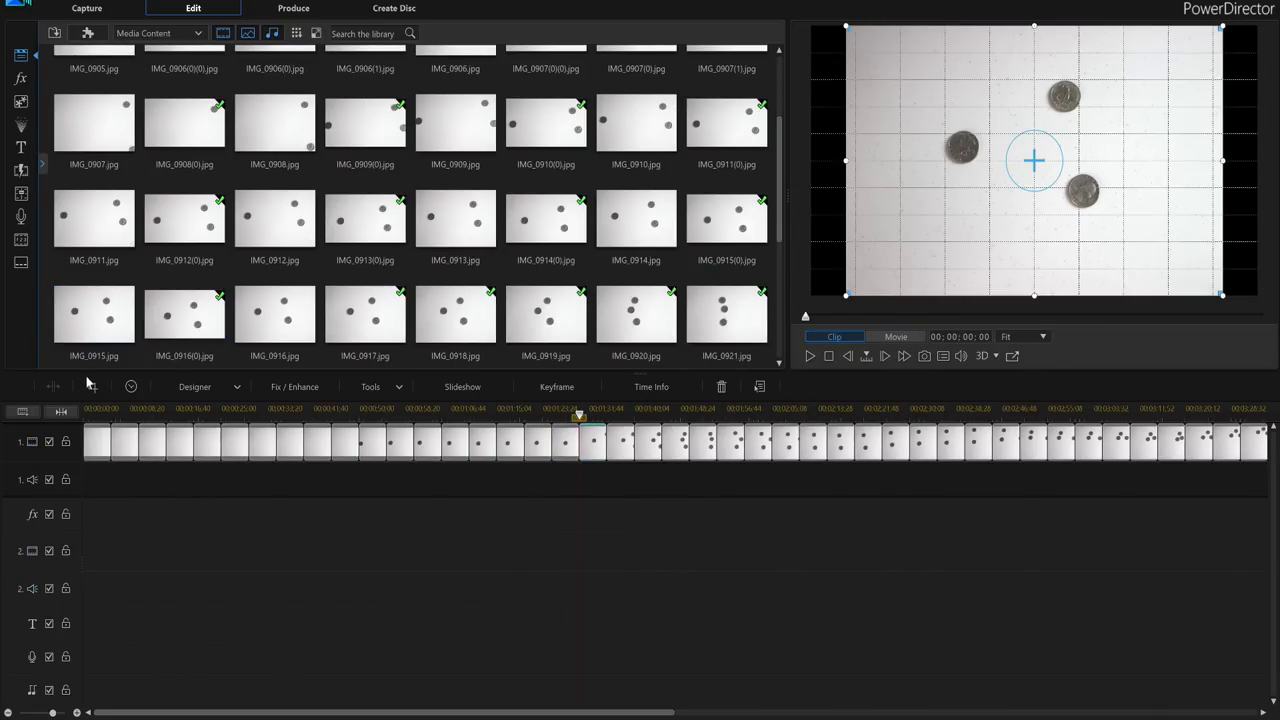
click(88, 386)
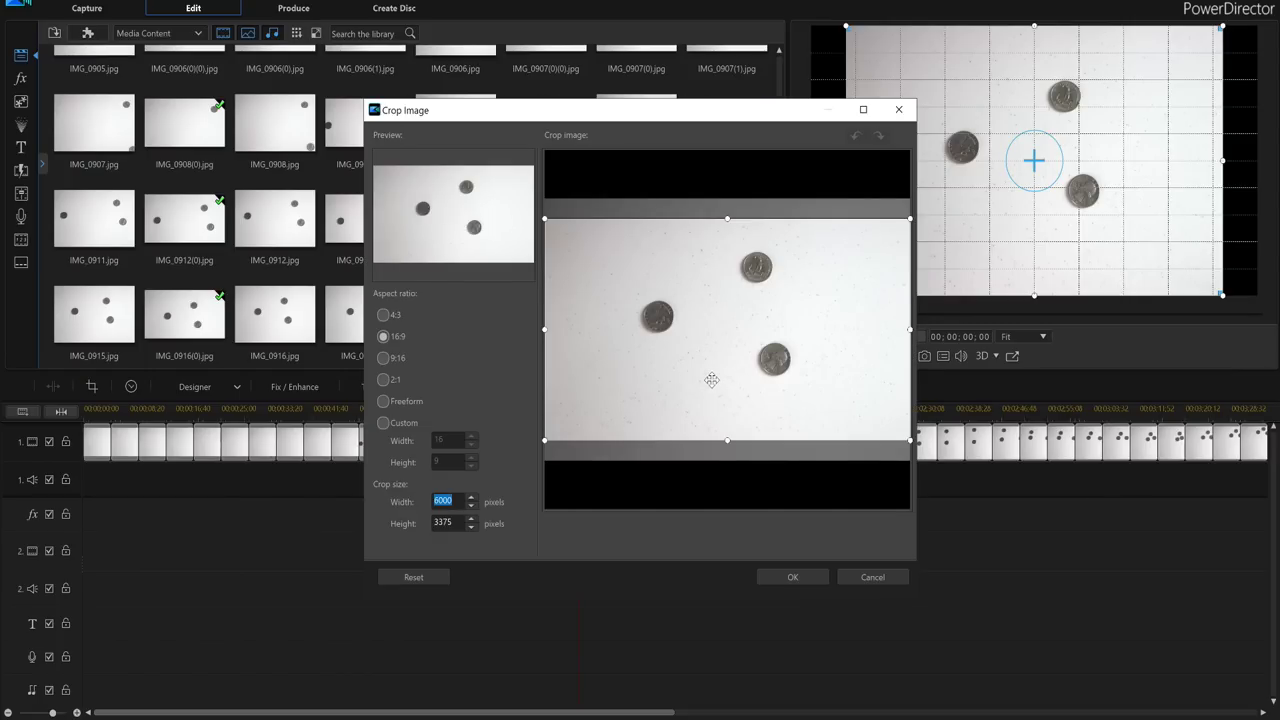
drag(711, 380, 711, 360)
click(790, 578)
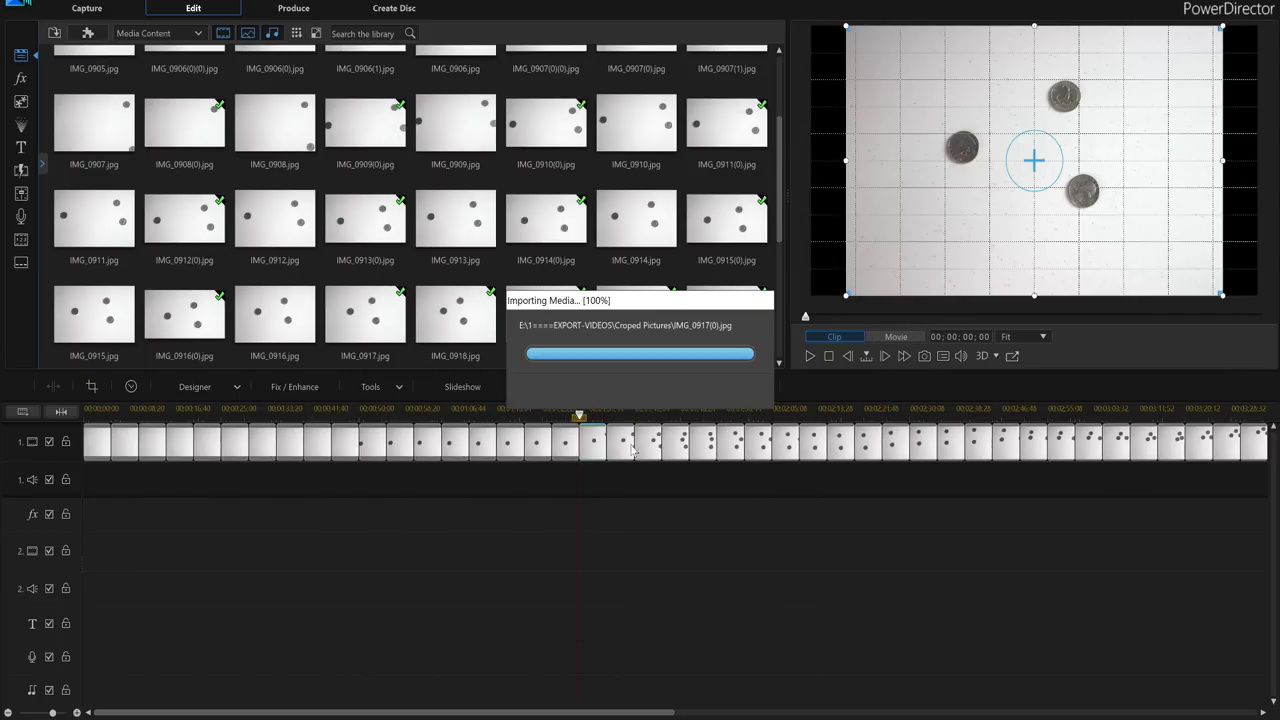
Crop the twentieth timeline photo, IMG_0918, to 16:9 at 6000 x 3375 pixels, with the crop area moved up to the photo's upper edge.
click(592, 440)
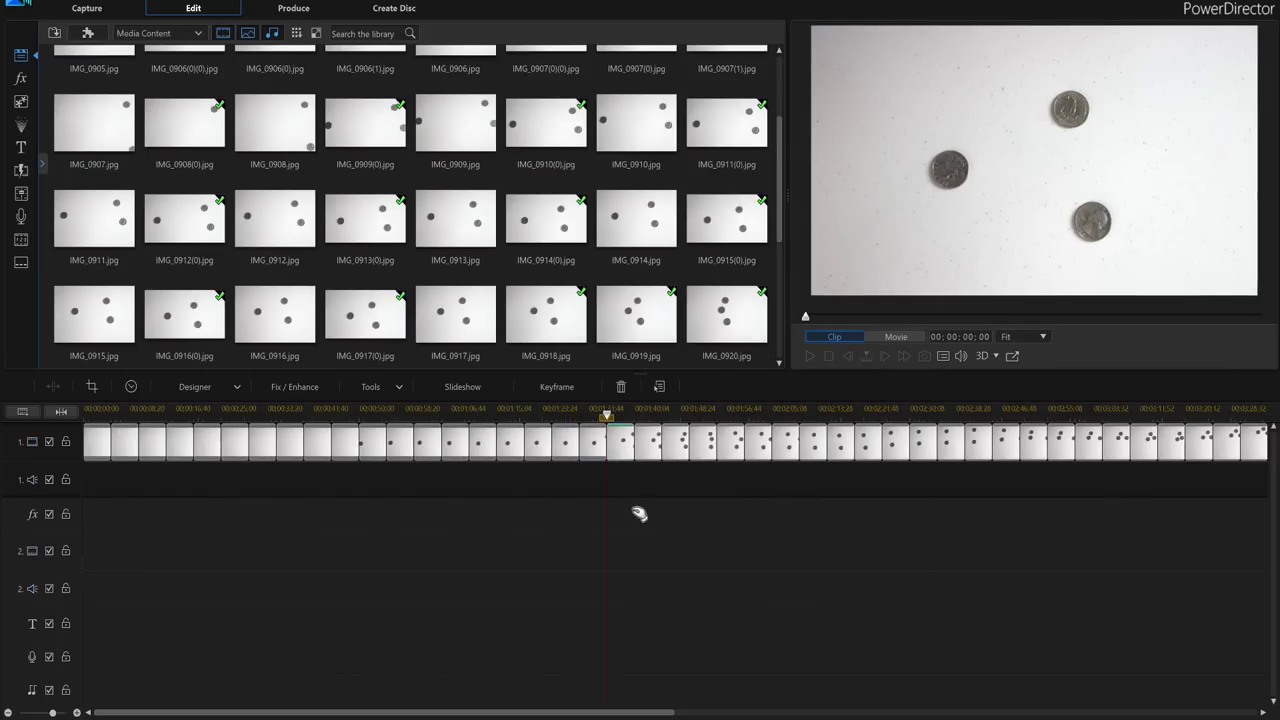
click(91, 387)
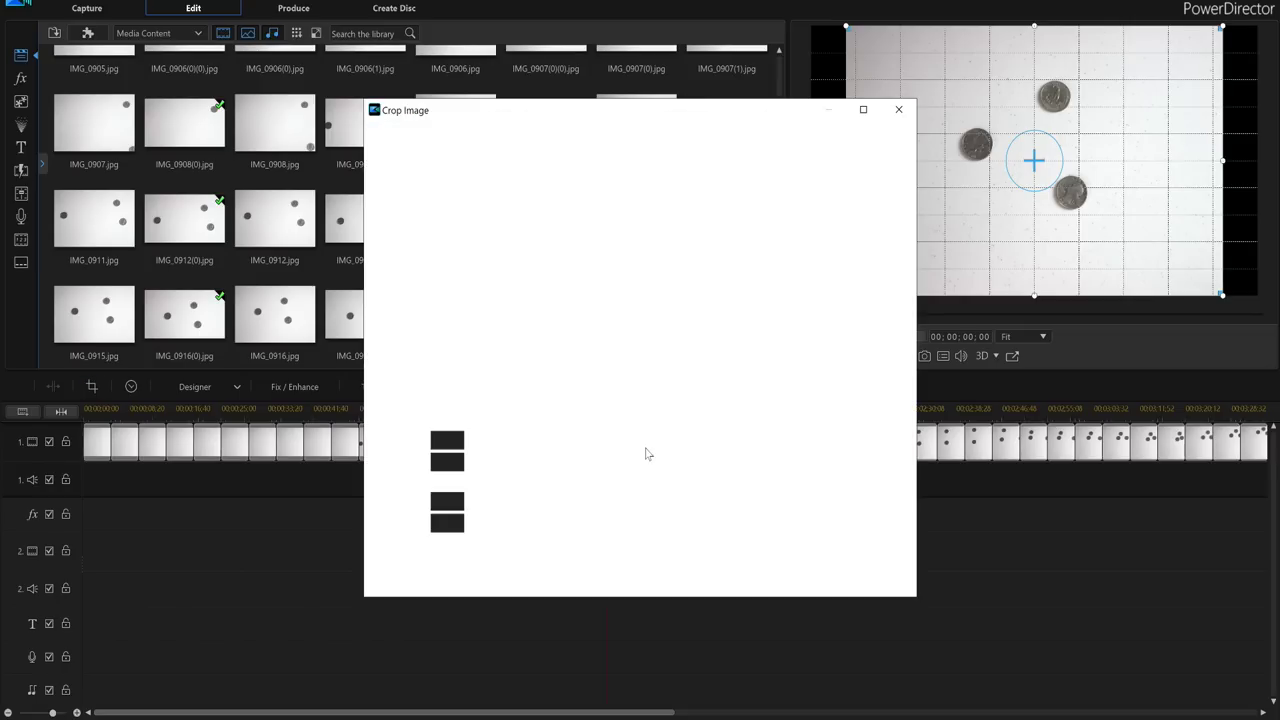
drag(597, 333, 597, 303)
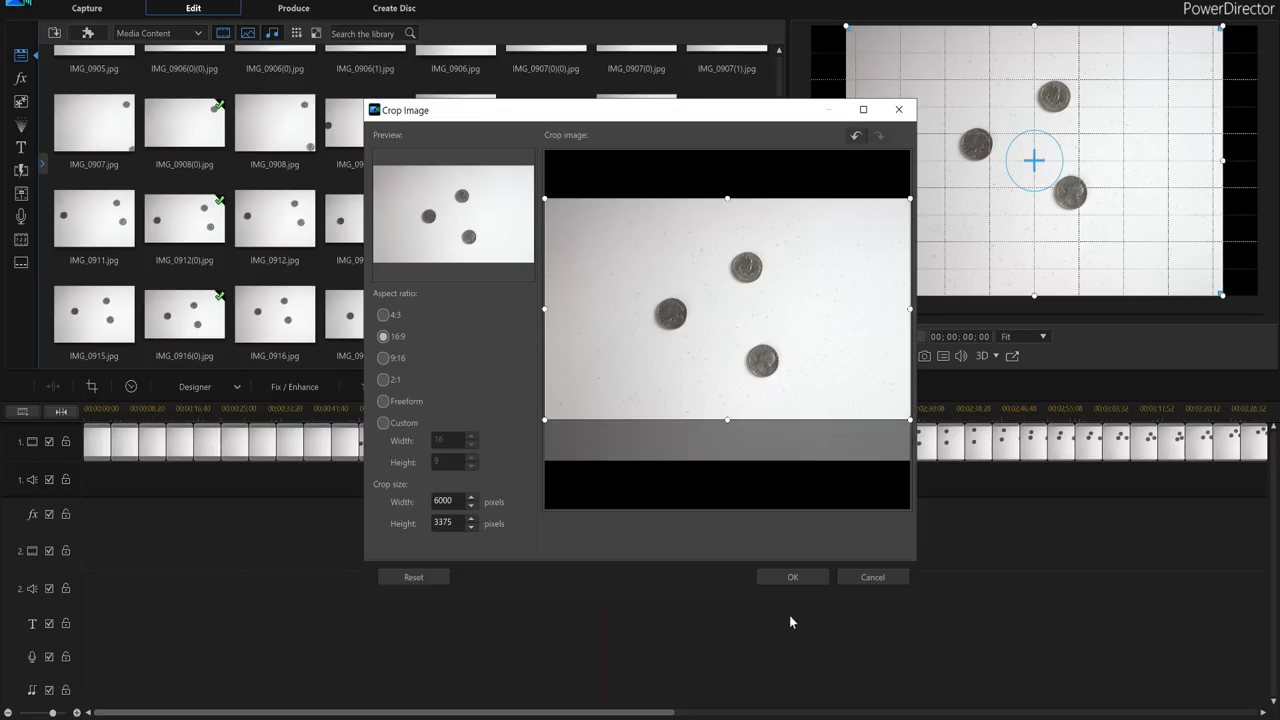
click(792, 577)
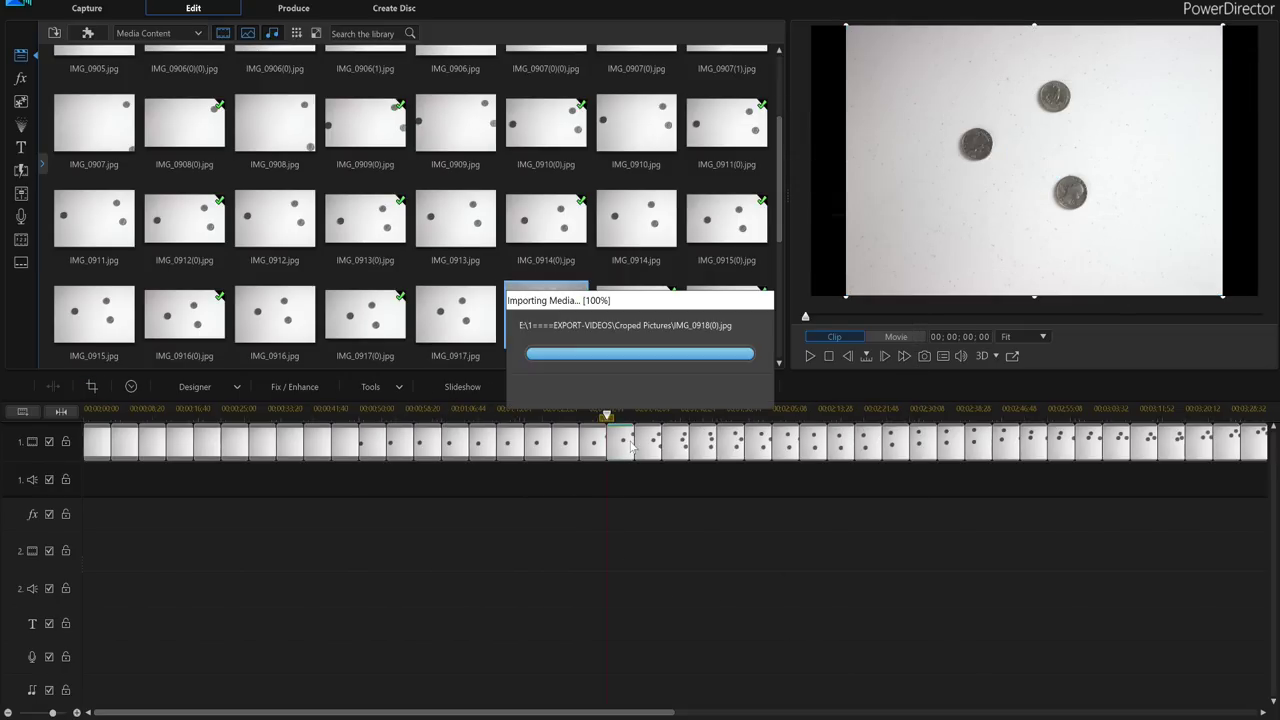
Crop the twenty-first timeline photo, IMG_0919, to 16:9 at 6000 x 3375 pixels, with the crop area moved up to the photo's upper edge.
click(628, 445)
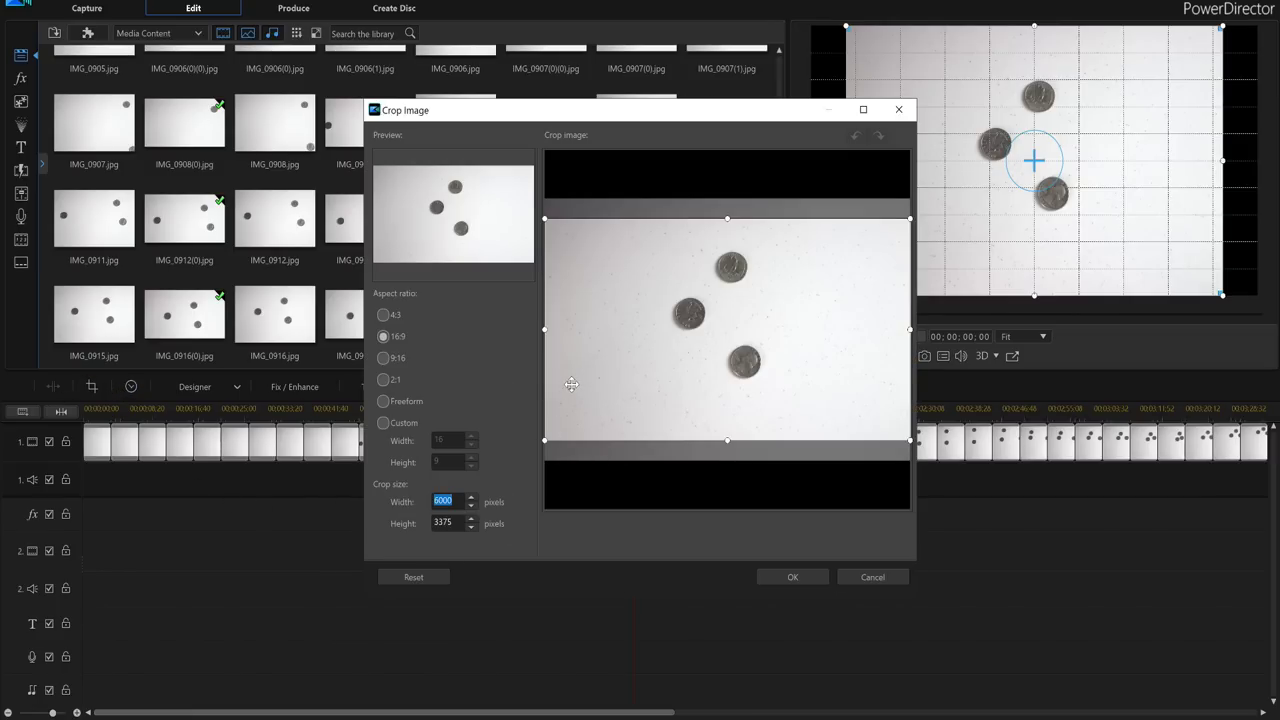
drag(571, 384, 677, 304)
click(792, 577)
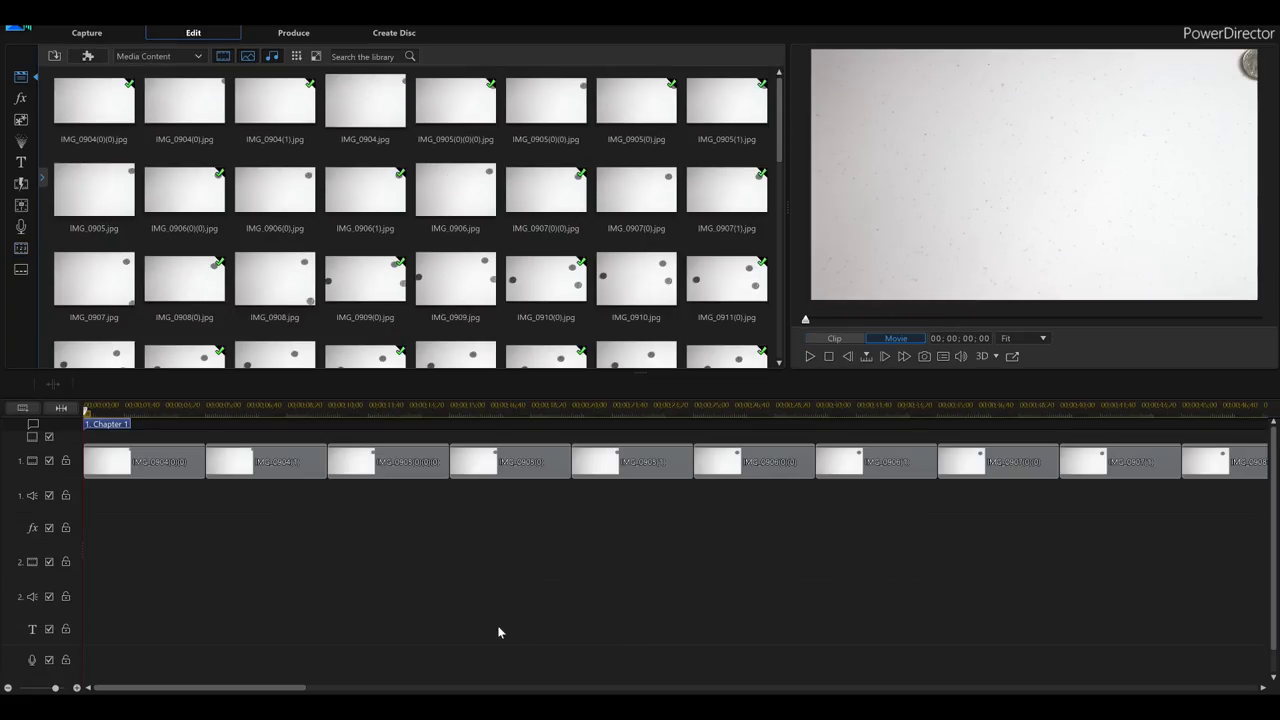
click(165, 468)
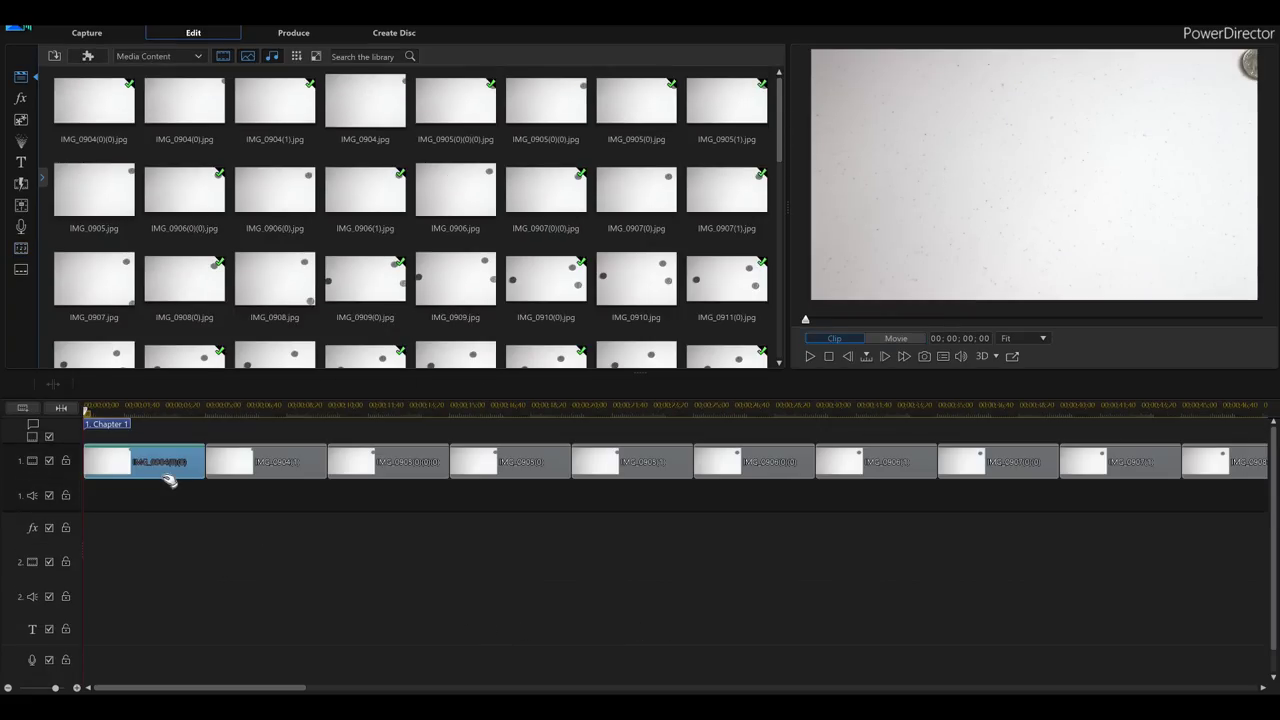
click(249, 470)
click(387, 468)
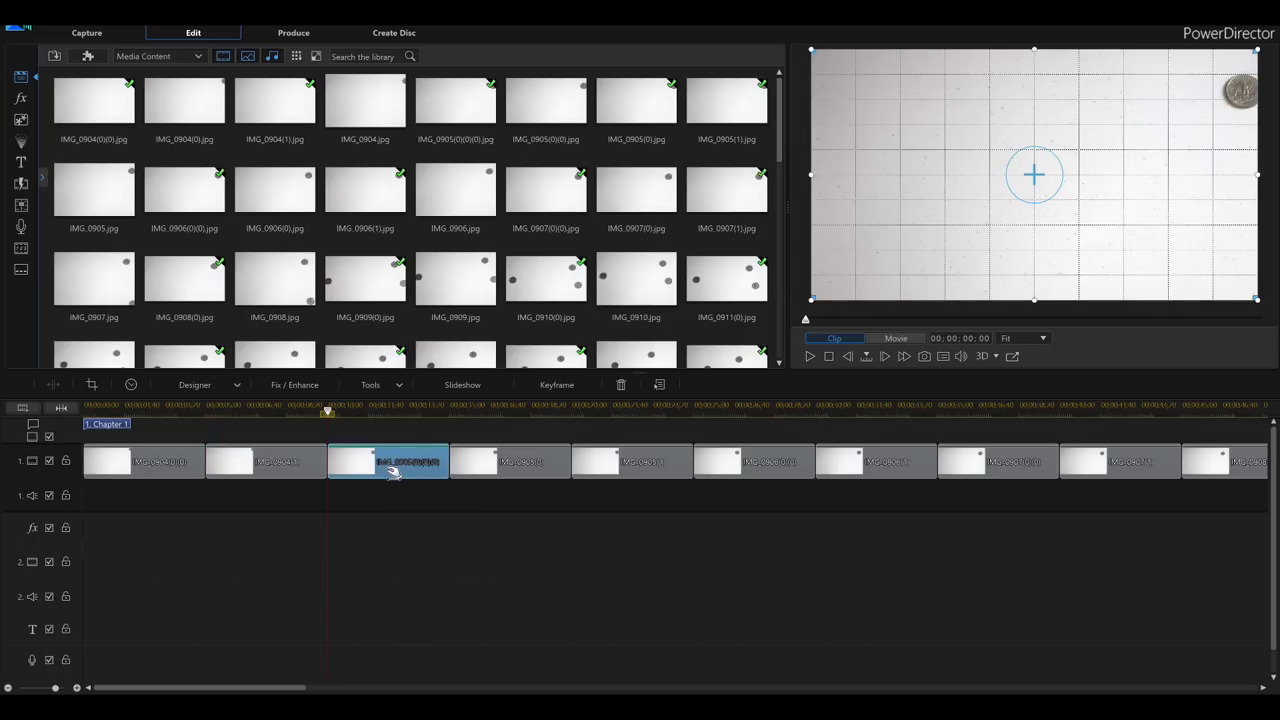
click(352, 542)
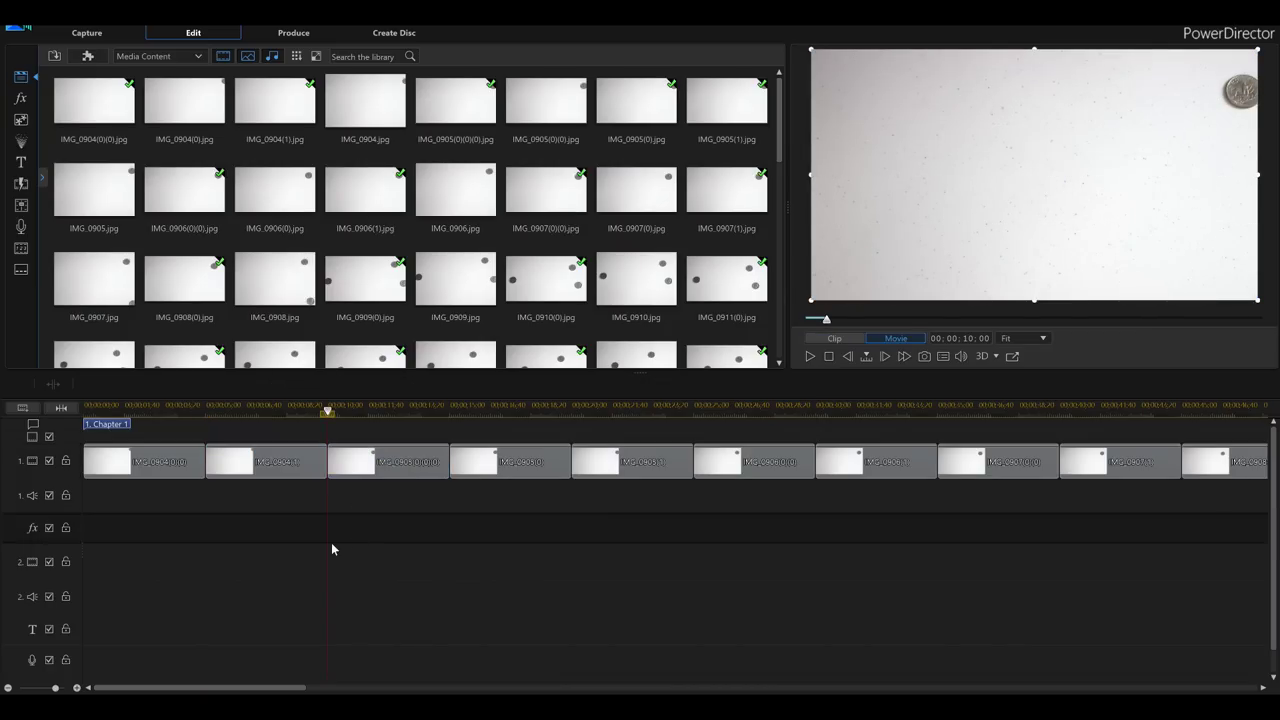
Set the duration of all photos on the first video track, from IMG_0904 to the last clip, to 00;00;00;03 each.
click(147, 482)
drag(233, 689, 1122, 689)
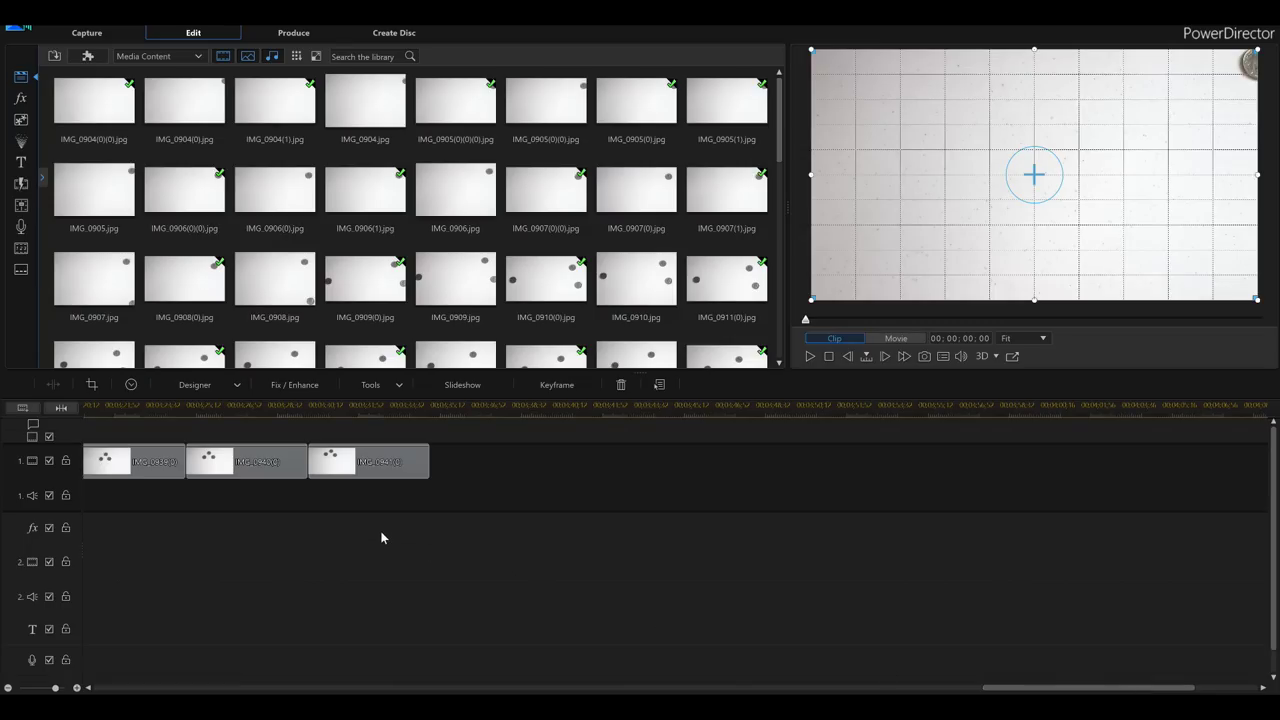
shift+click(380, 479)
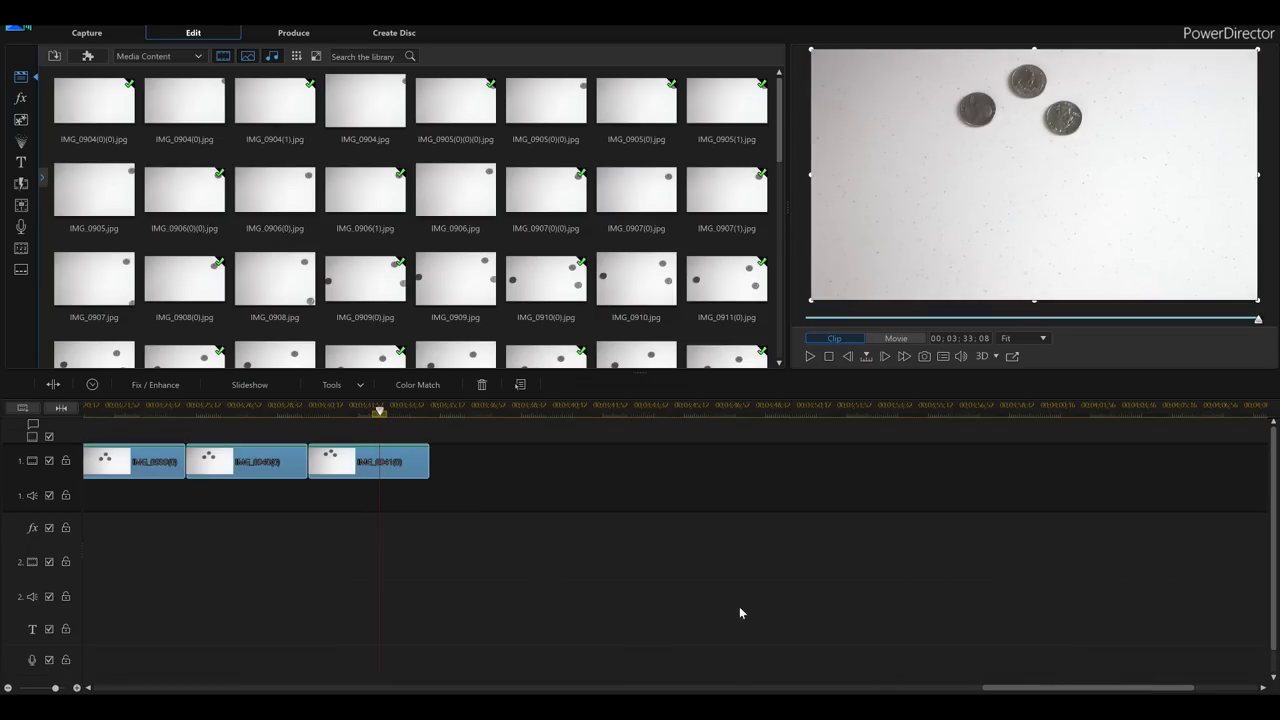
mouse_move(1045, 690)
mouse_down()
mouse_move(250, 689)
mouse_move(60, 662)
mouse_up()
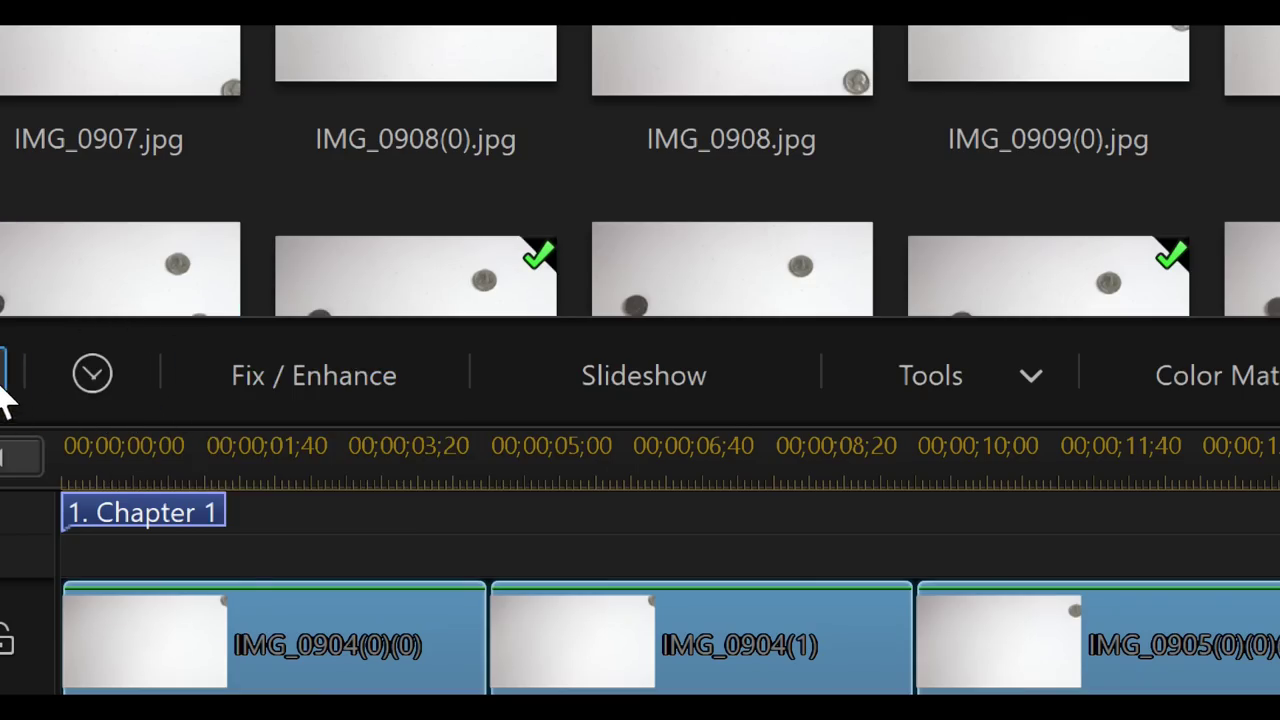
click(90, 378)
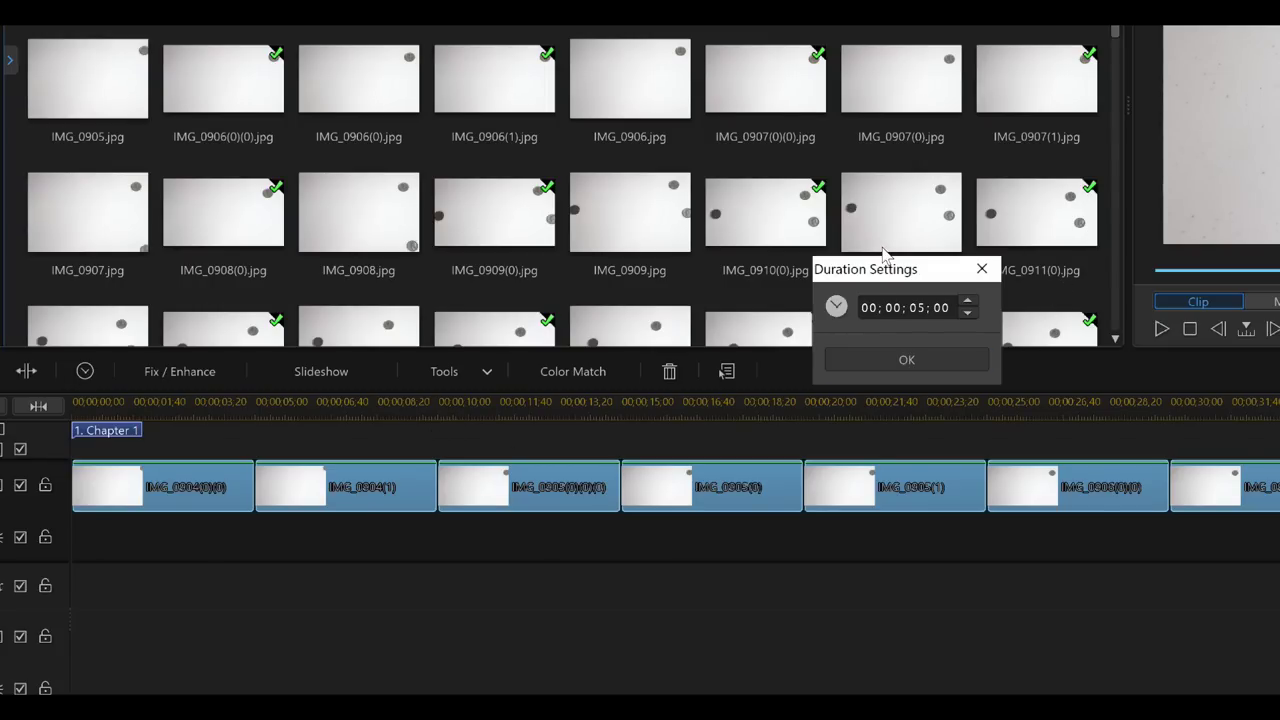
drag(527, 248, 447, 260)
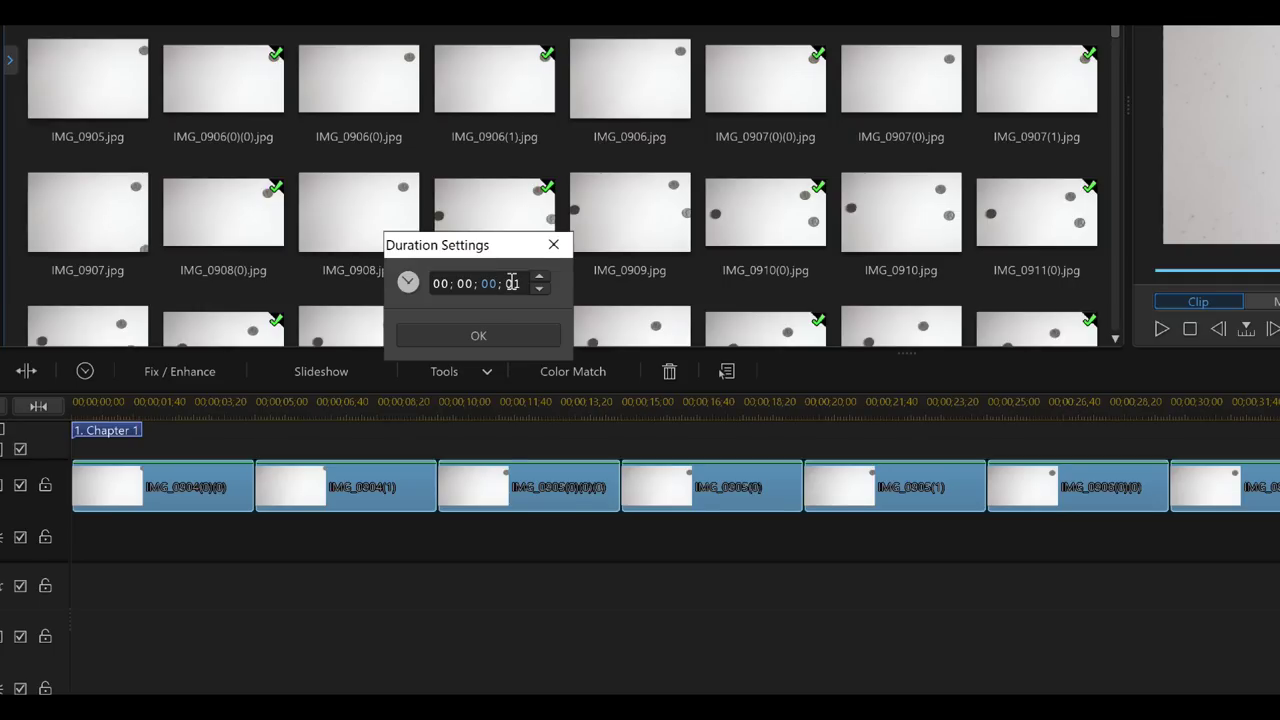
click(512, 336)
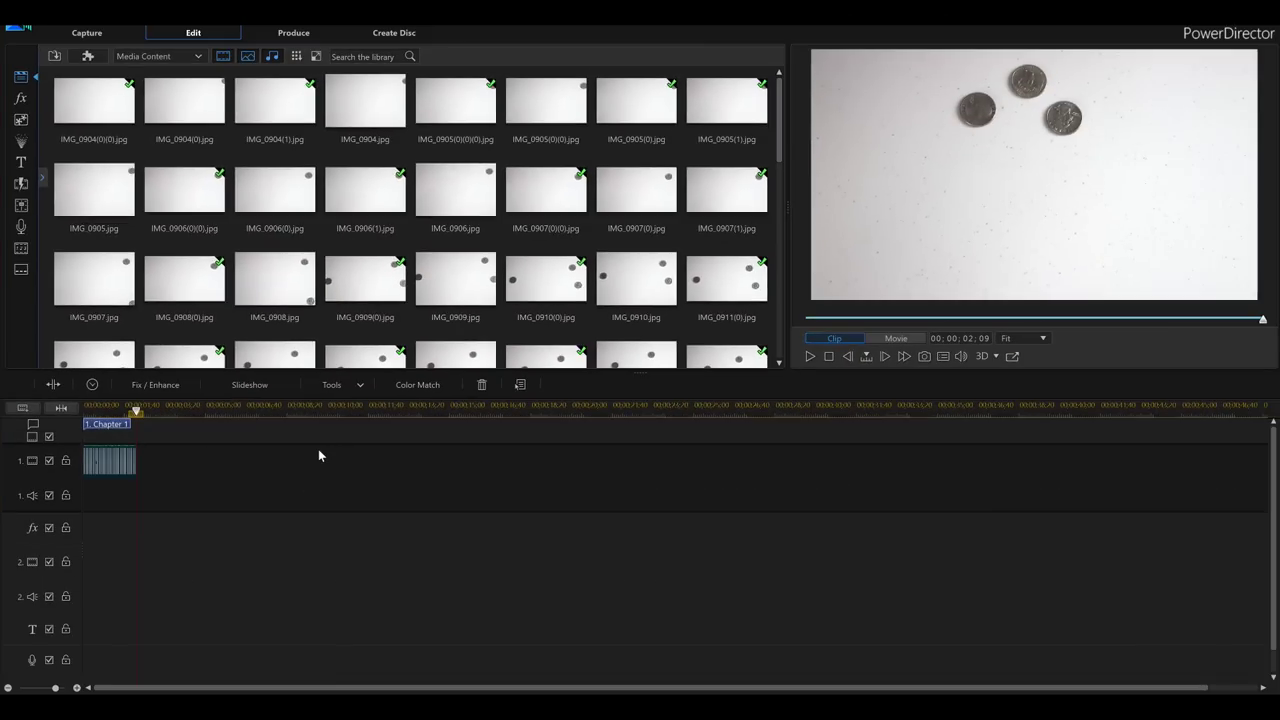
Fit the shortened photo sequence to the timeline and play the whole movie from the start several times to check the stop-motion animation.
click(66, 409)
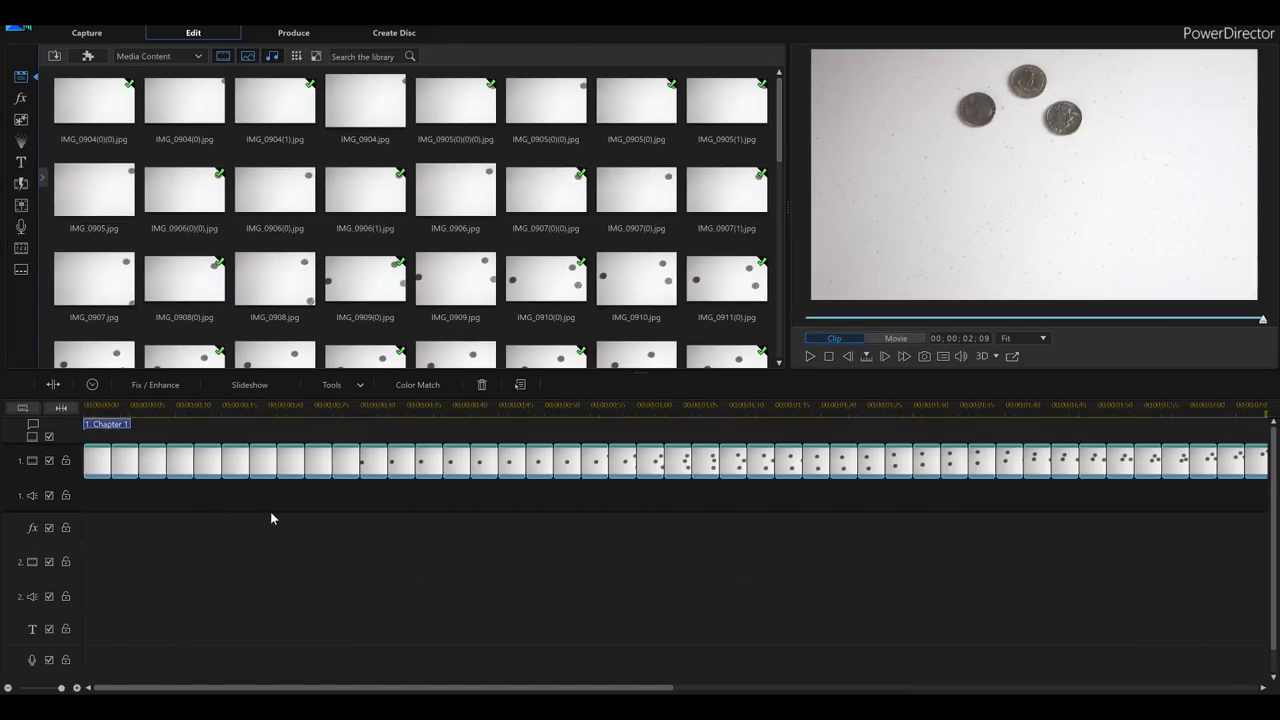
click(810, 358)
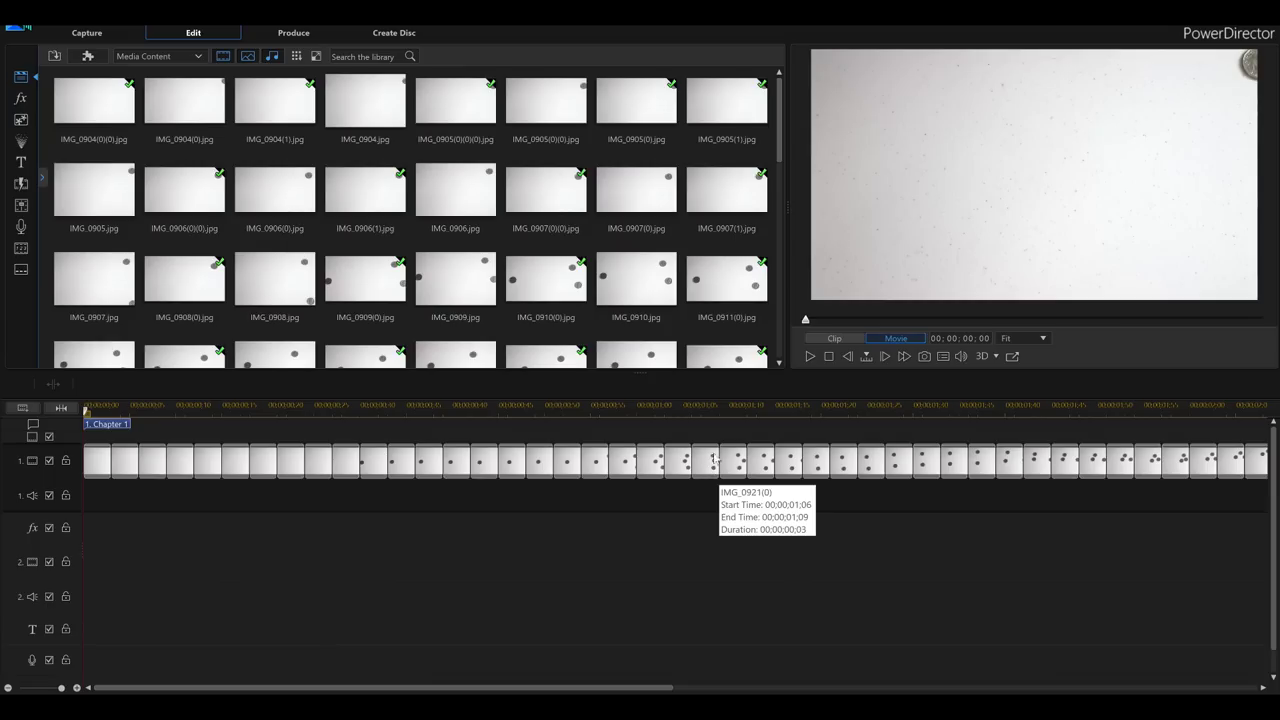
click(809, 357)
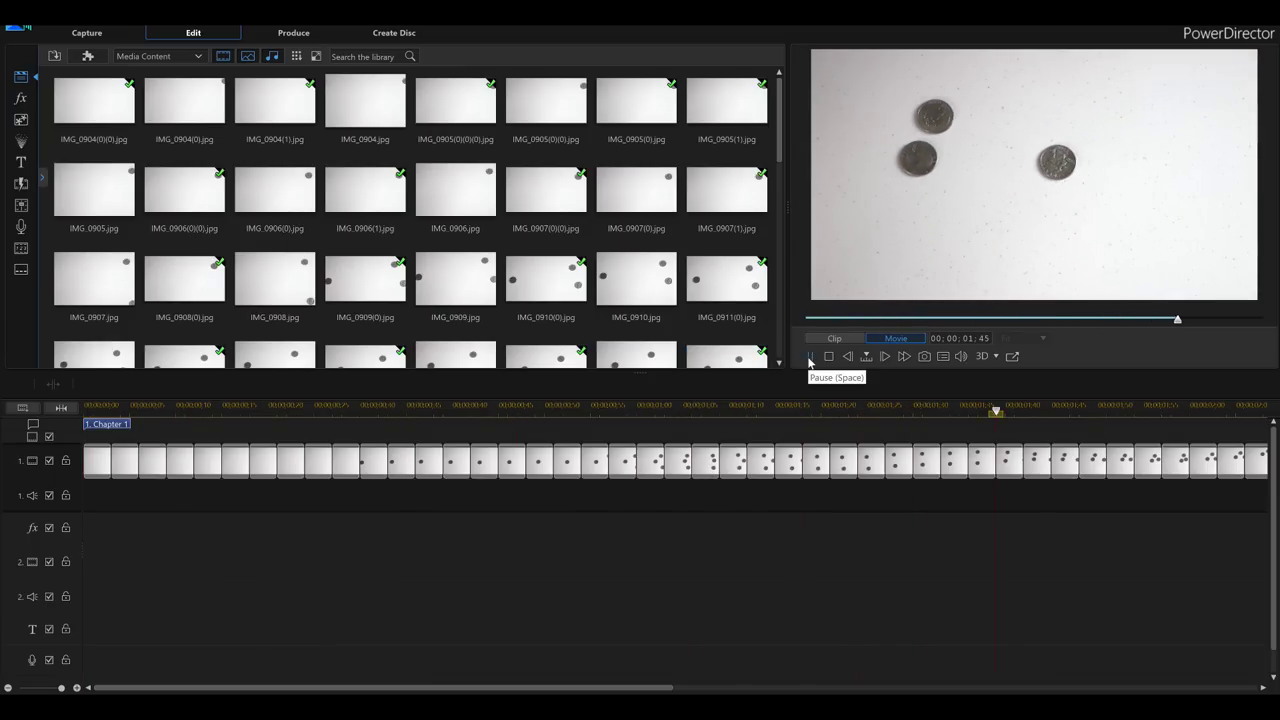
click(809, 357)
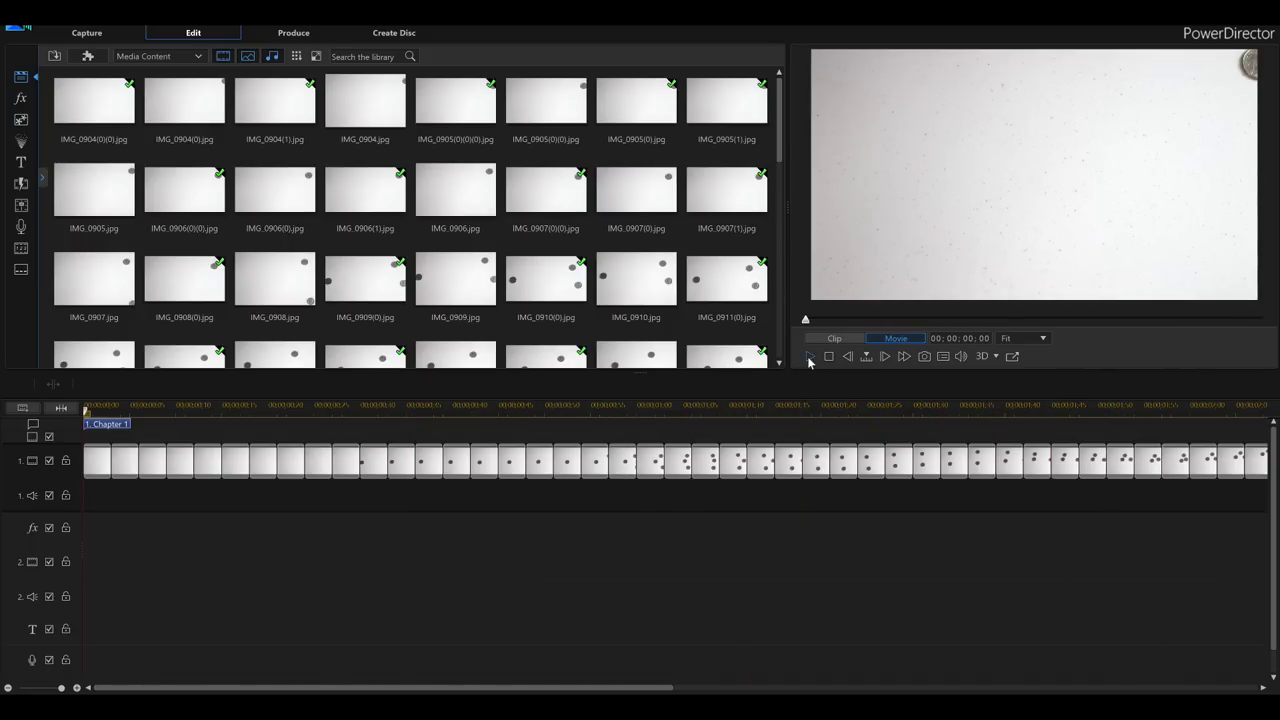
click(809, 357)
click(809, 357)
click(809, 357)
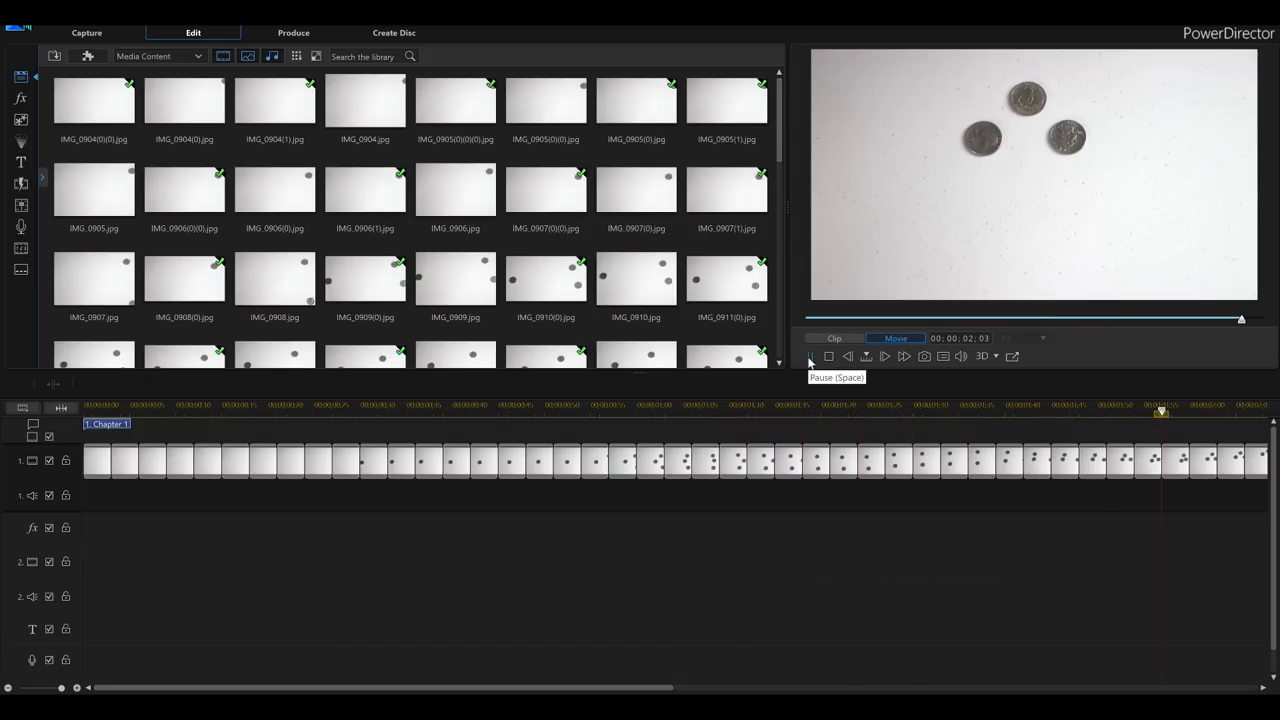
click(809, 357)
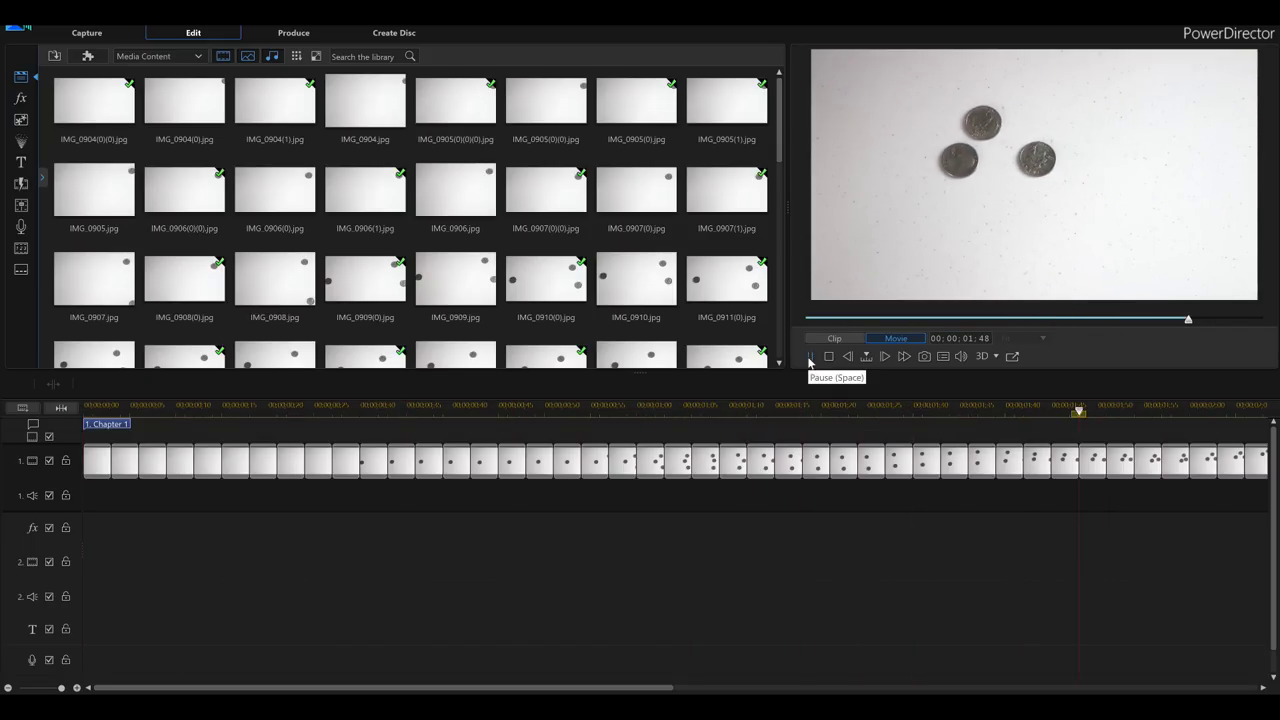
click(809, 357)
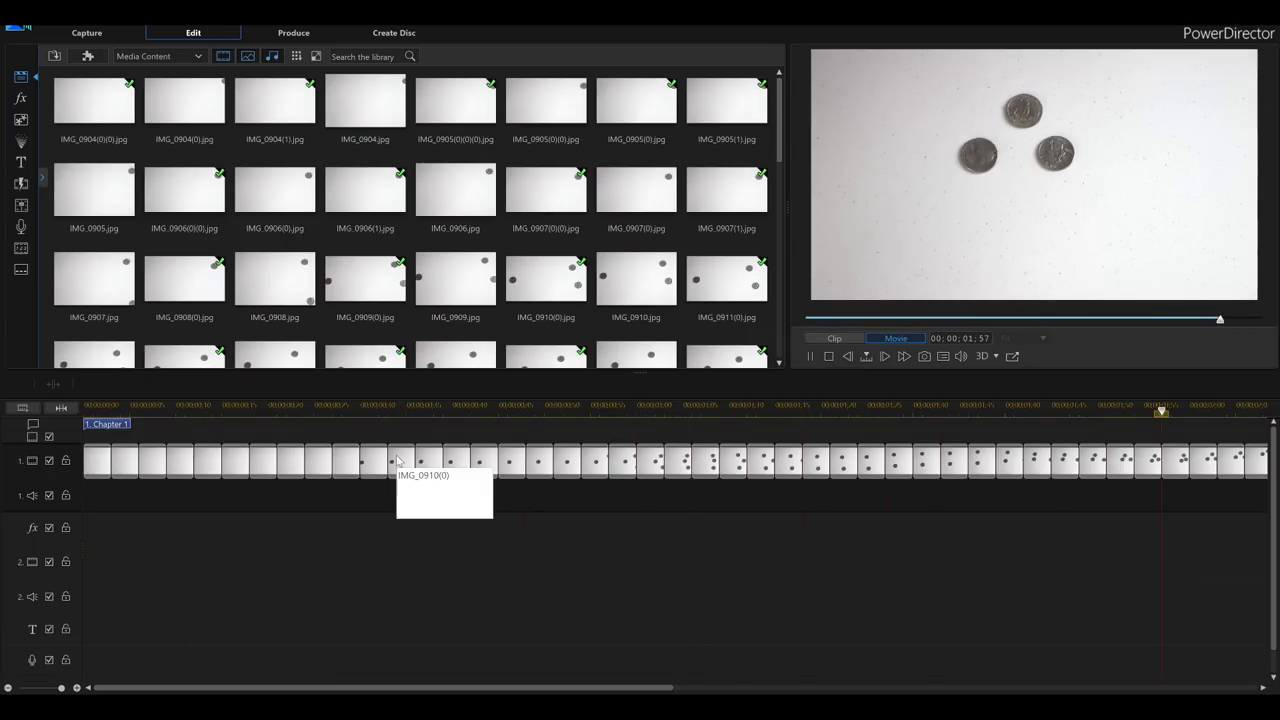
click(807, 357)
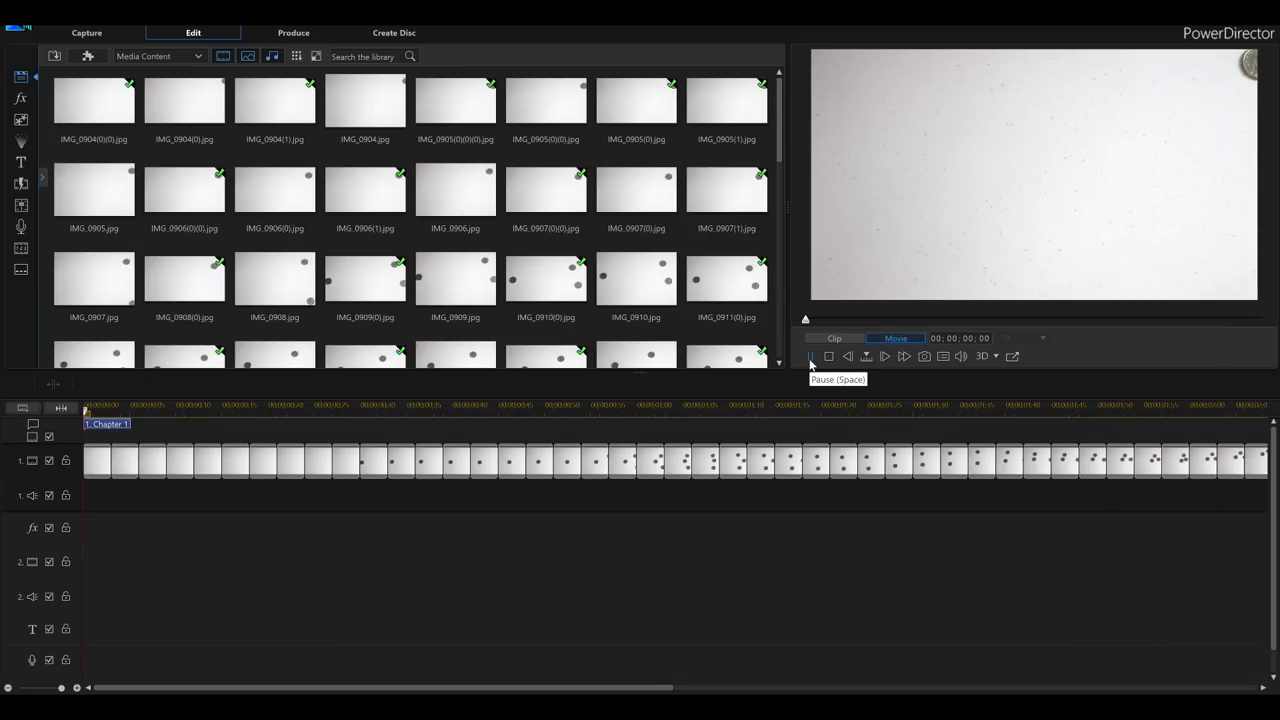
click(811, 360)
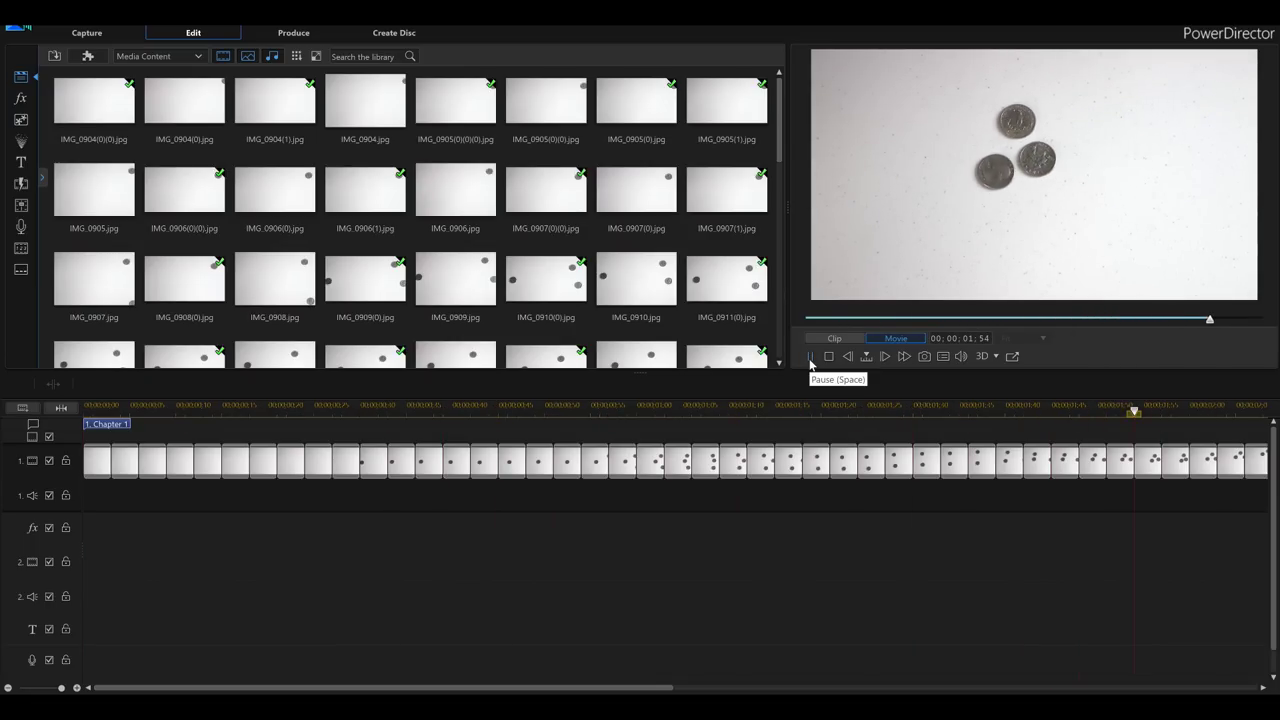
click(811, 360)
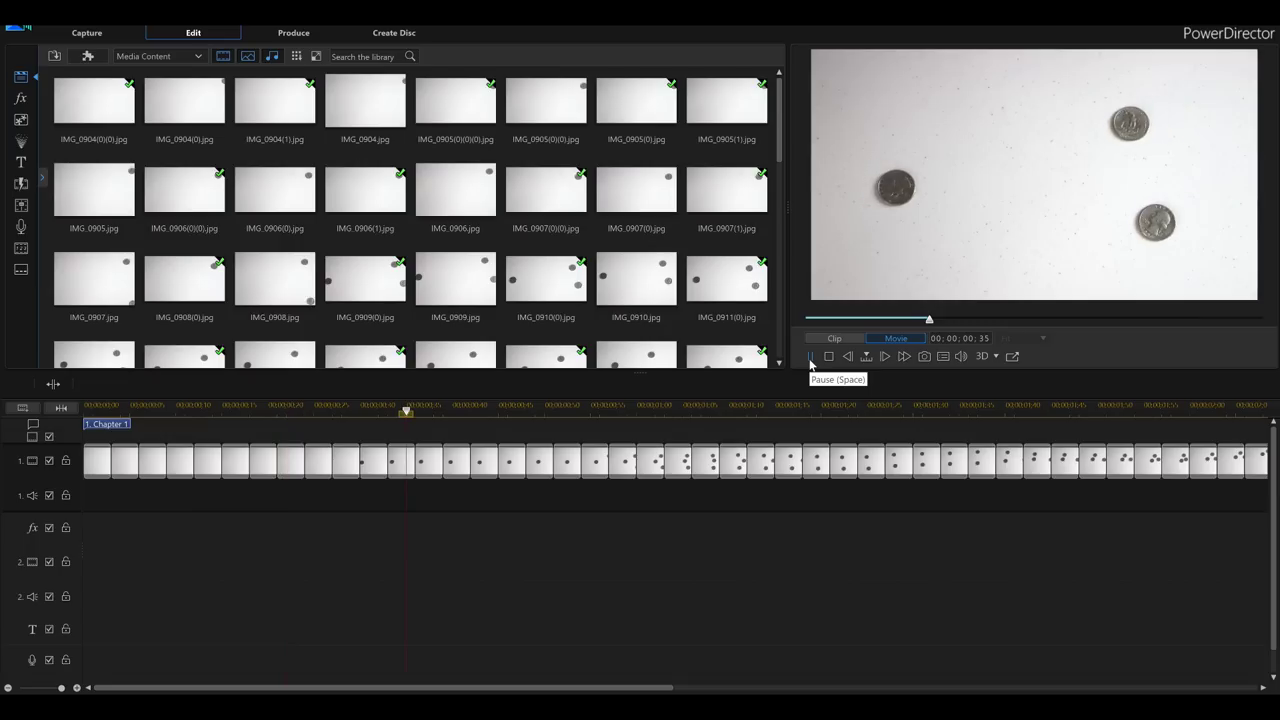